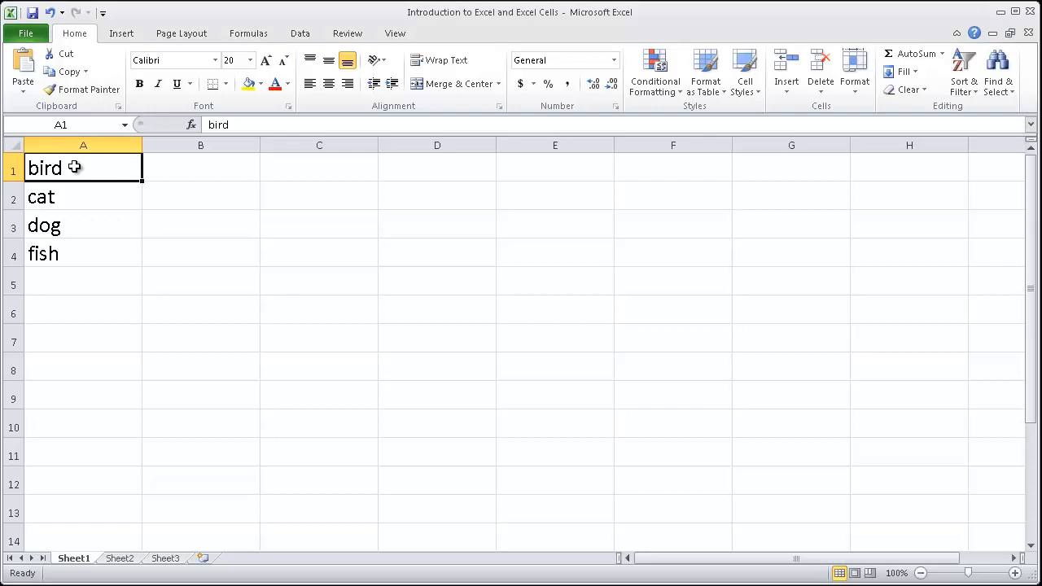
{"action": "key", "text": "Down"}
{"action": "key", "text": "Down"}
{"action": "key", "text": "Down"}
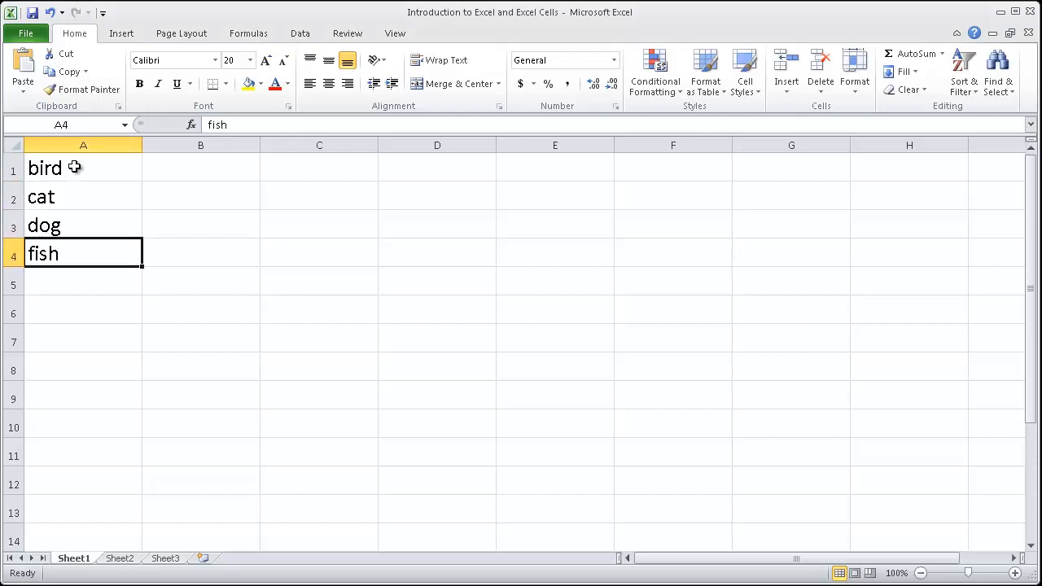
{"action": "key", "text": "Right"}
{"action": "key", "text": "Up"}
{"action": "key", "text": "Up"}
{"action": "key", "text": "Up"}
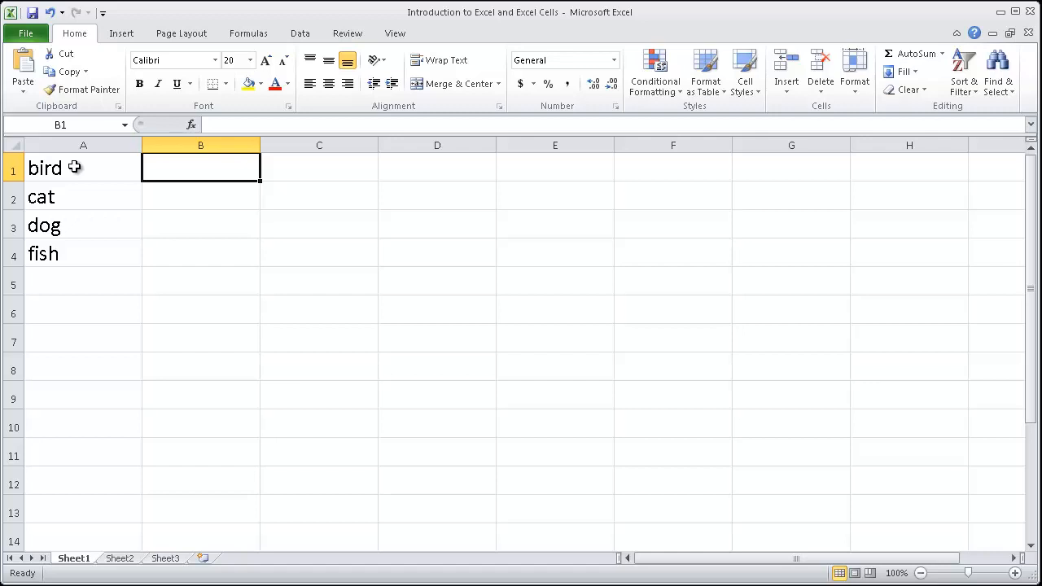
Step: Enter 142 in cell B4 as the value for fish
{"action": "key", "text": "Down"}
{"action": "key", "text": "Down"}
{"action": "key", "text": "Down"}
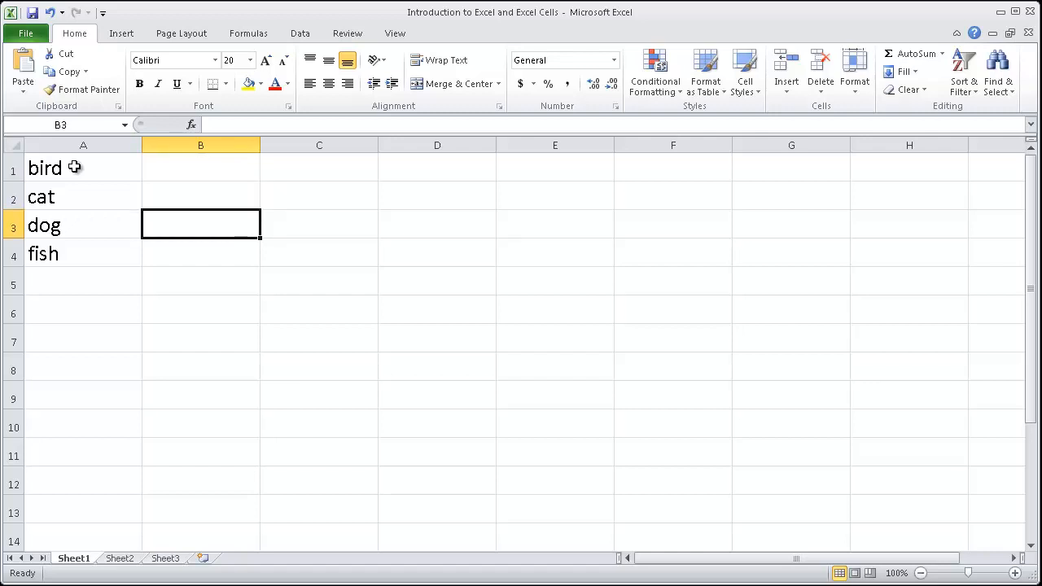
{"action": "type", "text": "142"}
{"action": "key", "text": "Up"}
{"action": "key", "text": "Up"}
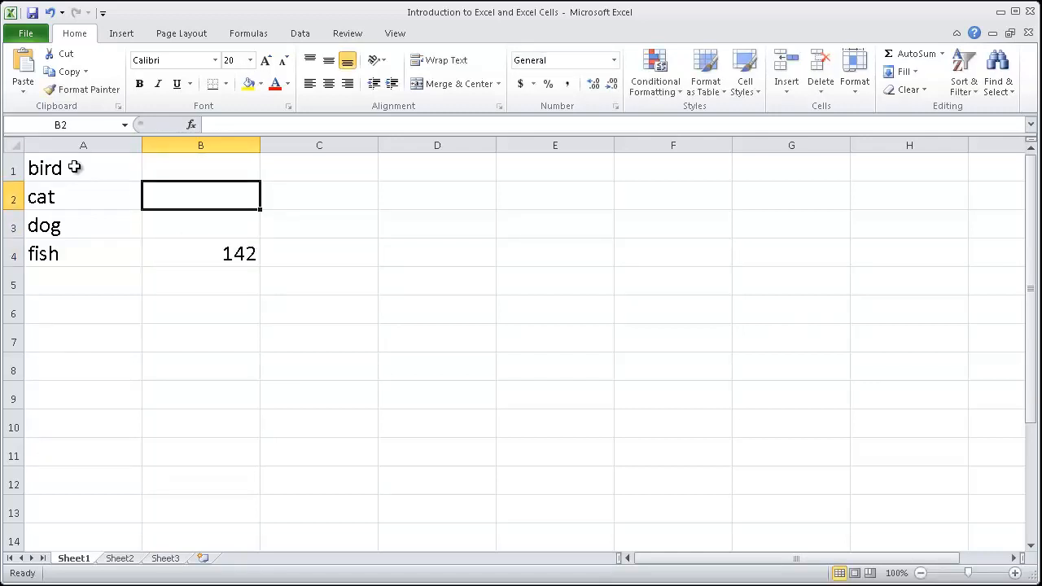
Step: Enter 88 for cat in B2 and 75 for dog in B3
{"action": "type", "text": "88"}
{"action": "key", "text": "Return"}
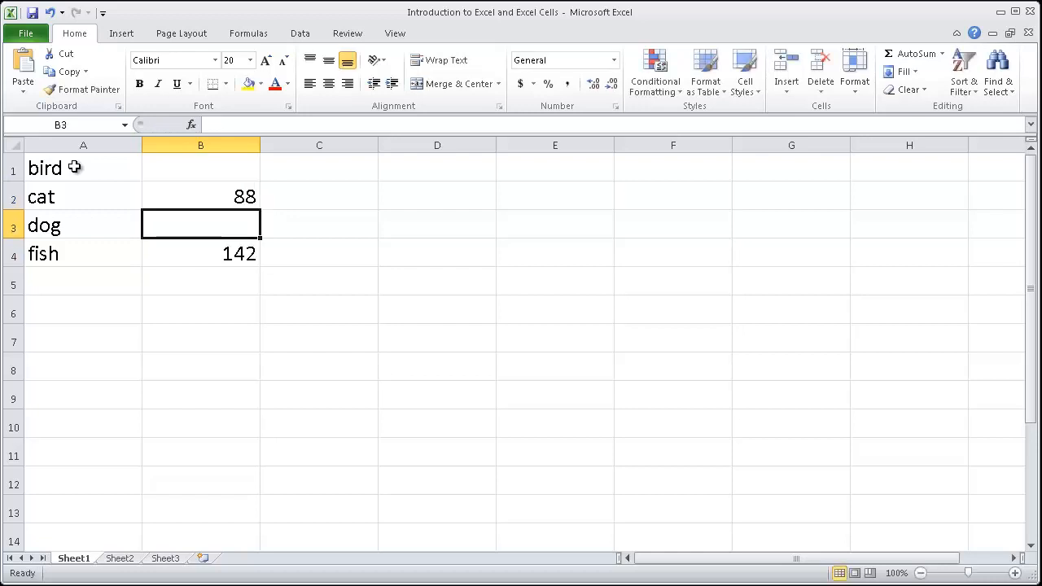
{"action": "type", "text": "75"}
{"action": "key", "text": "Return"}
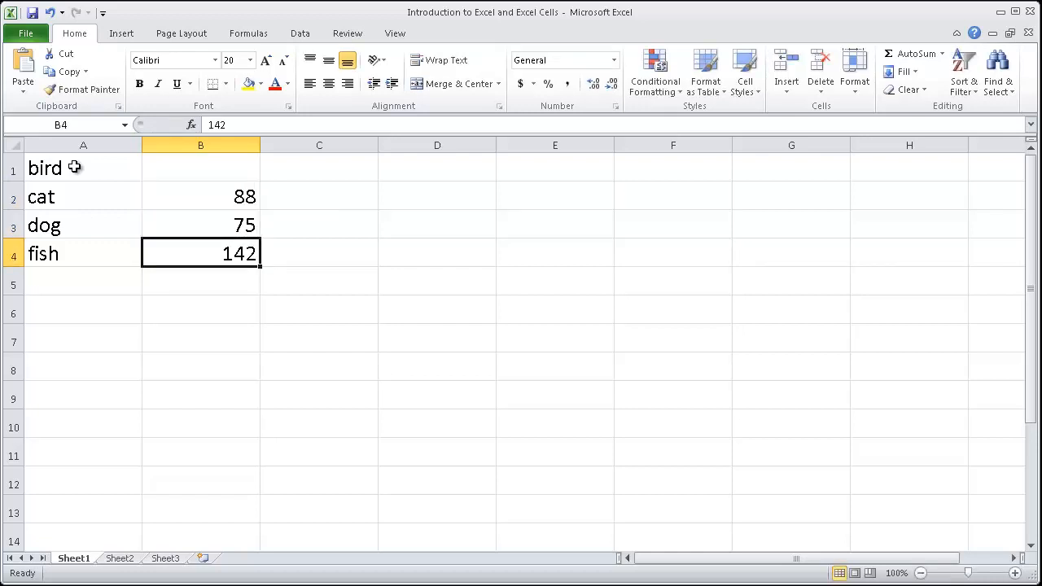
Step: Enter 16 in cell B1 as the value for bird
{"action": "key", "text": "Up"}
{"action": "key", "text": "Up"}
{"action": "key", "text": "Up"}
{"action": "type", "text": "16"}
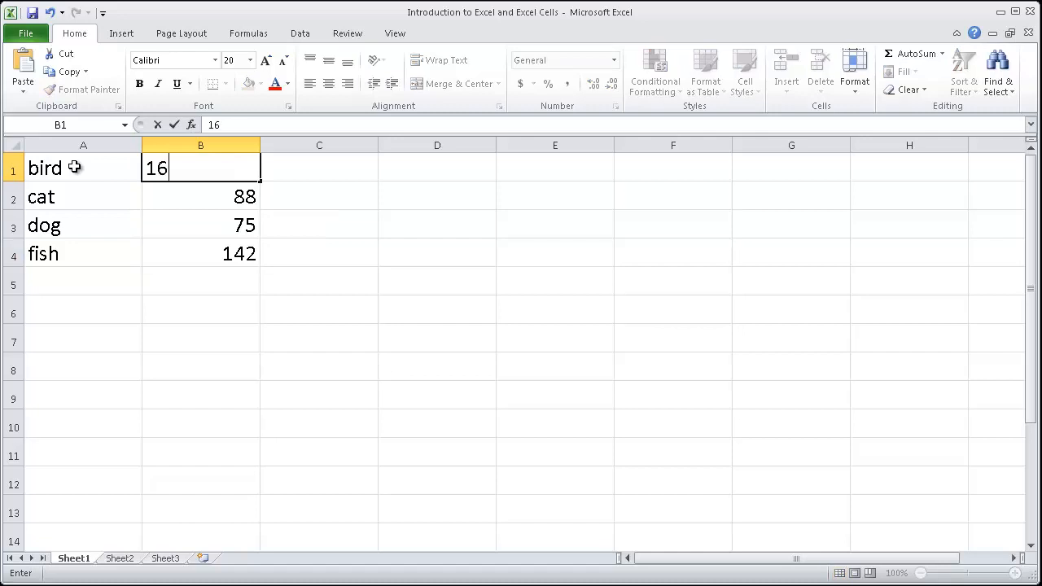
{"action": "key", "text": "Return"}
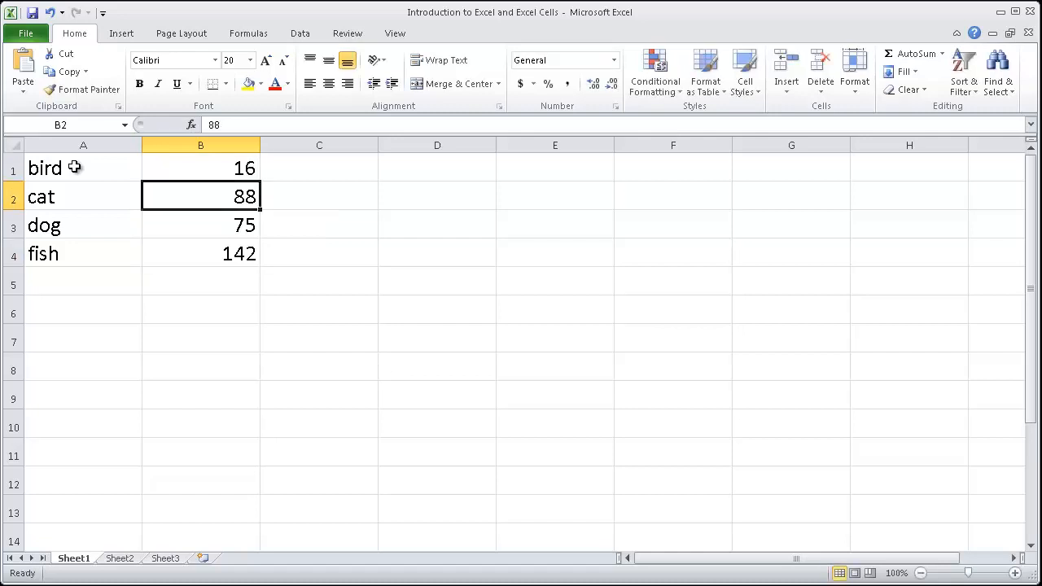
Step: Insert a 2-D clustered column chart from the animal names and values in A1:B4
{"action": "left_click", "coordinate": [356, 175]}
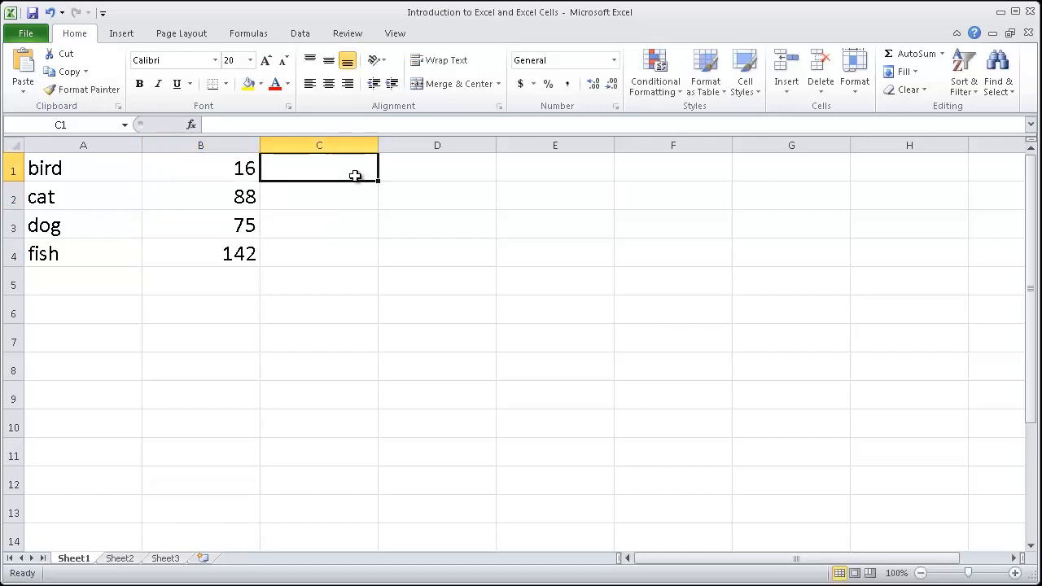
{"action": "left_click", "coordinate": [67, 166]}
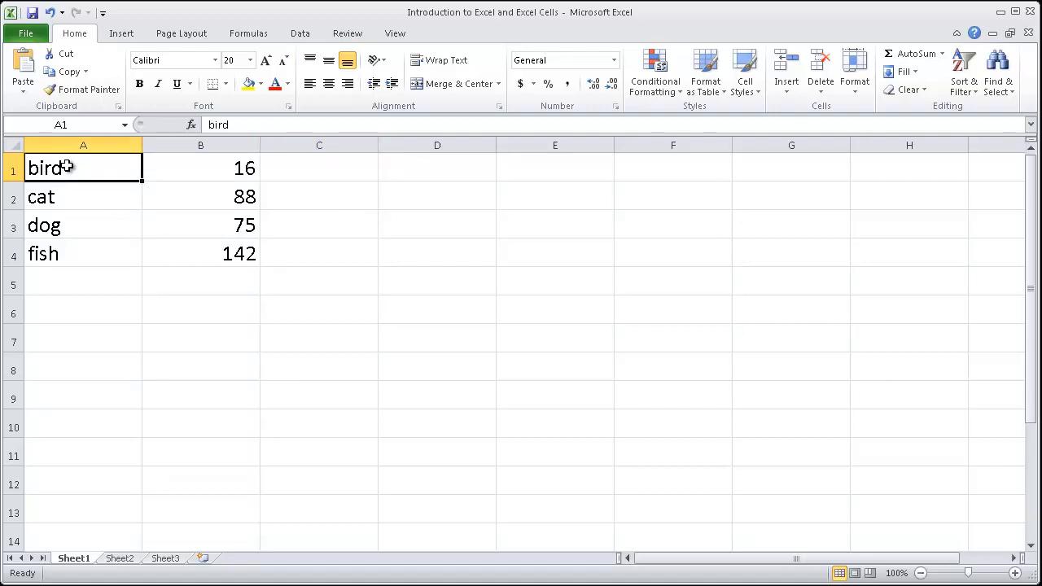
{"action": "left_click_drag", "start_coordinate": [68, 167], "coordinate": [218, 257]}
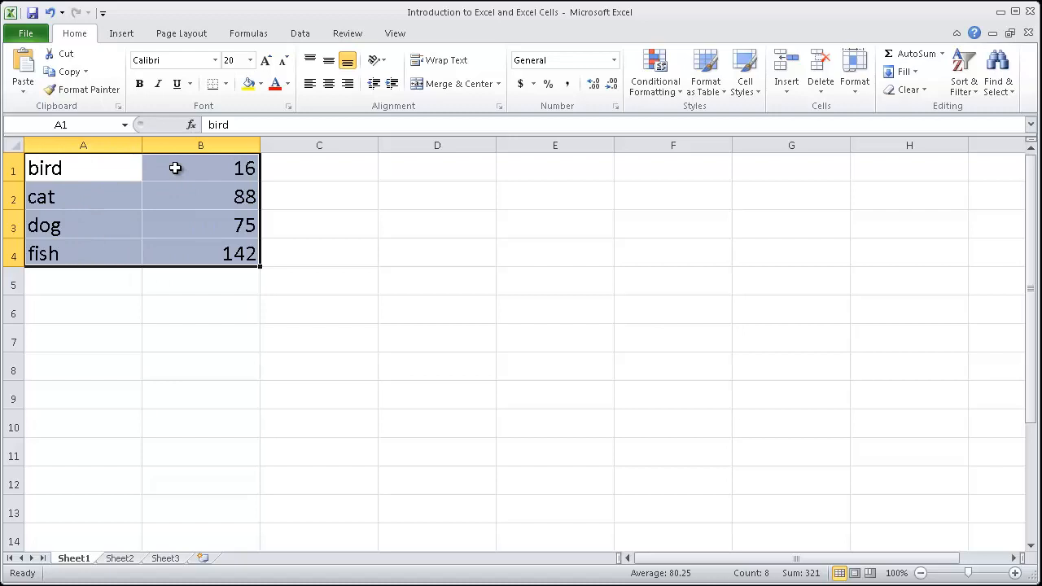
{"action": "left_click", "coordinate": [122, 34]}
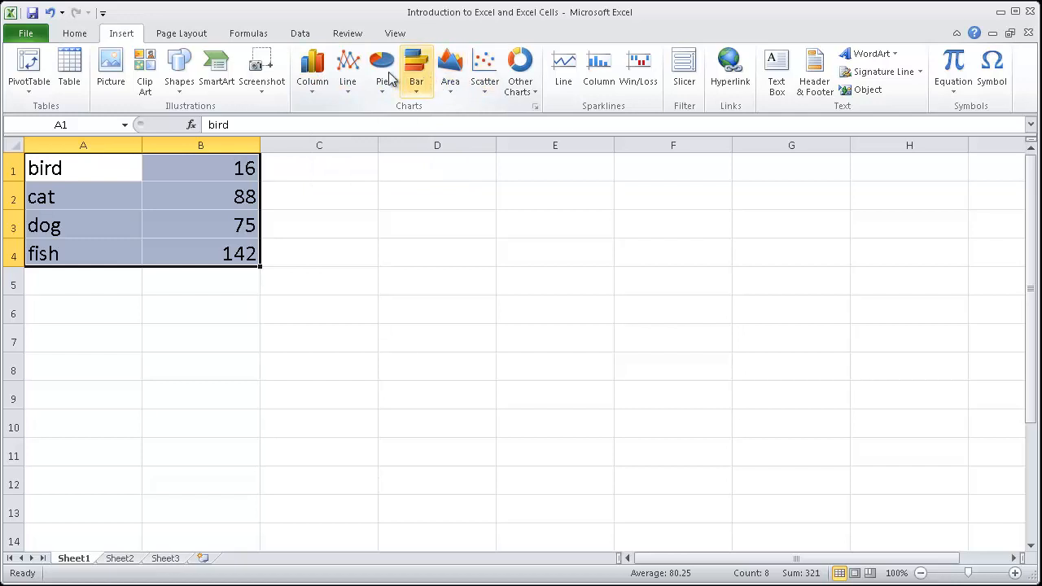
{"action": "left_click", "coordinate": [307, 75]}
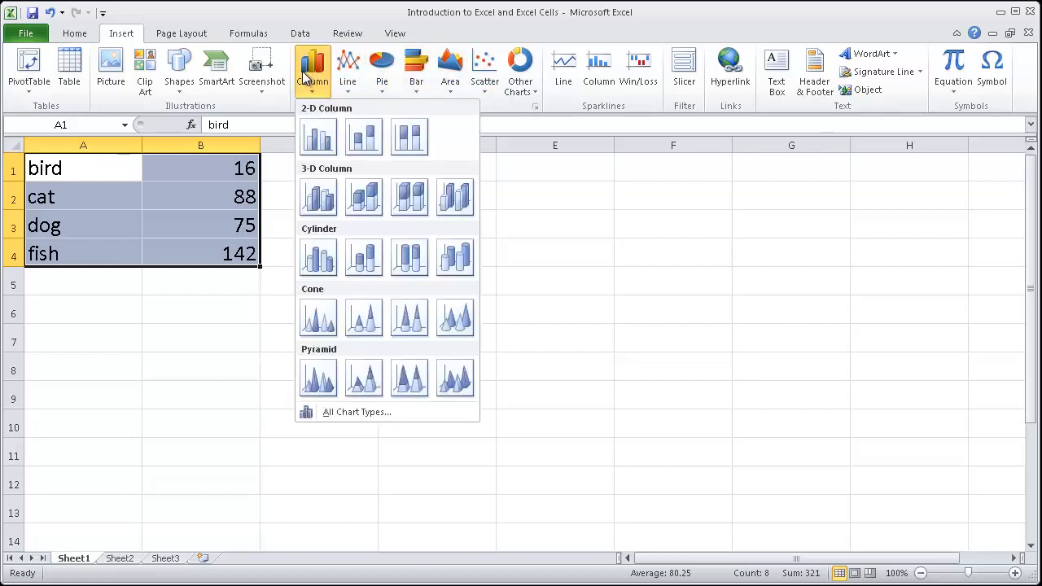
{"action": "left_click", "coordinate": [316, 138]}
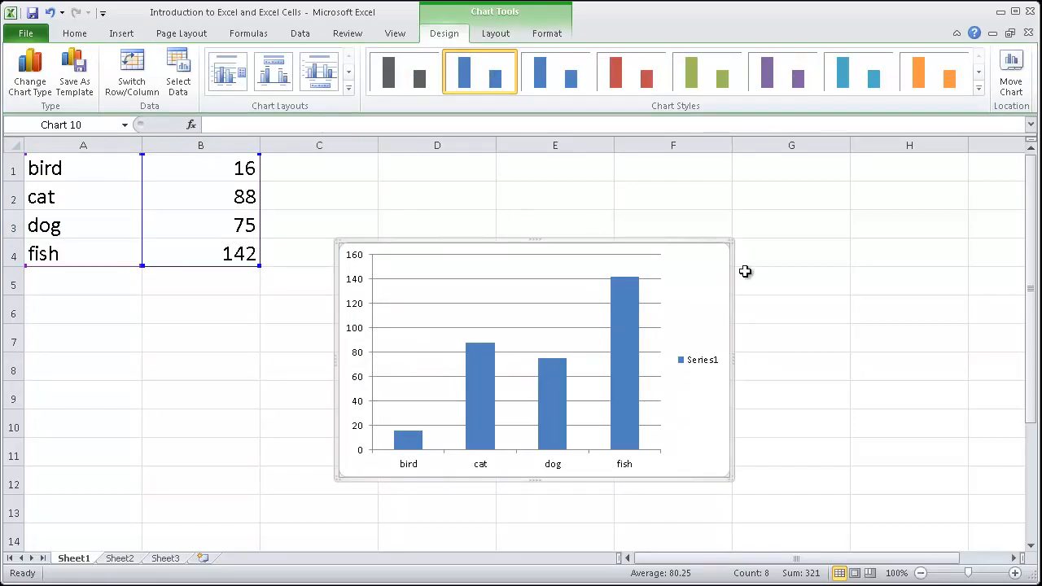
Step: Undo the chart insertion and the number entries in column B
{"action": "key", "text": "ctrl+z"}
{"action": "key", "text": "ctrl+z"}
{"action": "key", "text": "ctrl+z"}
{"action": "key", "text": "ctrl+z"}
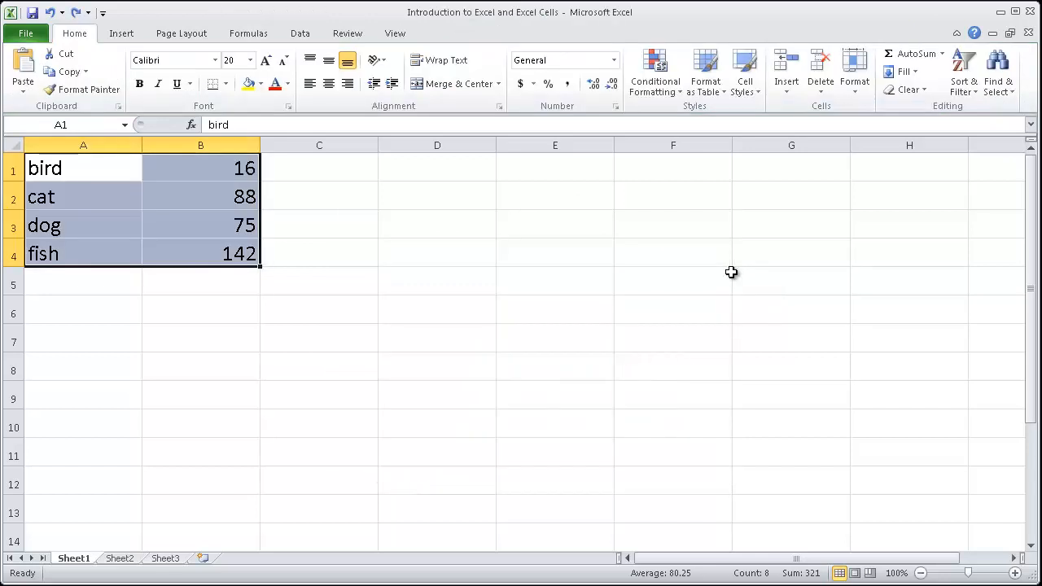
{"action": "key", "text": "ctrl+z"}
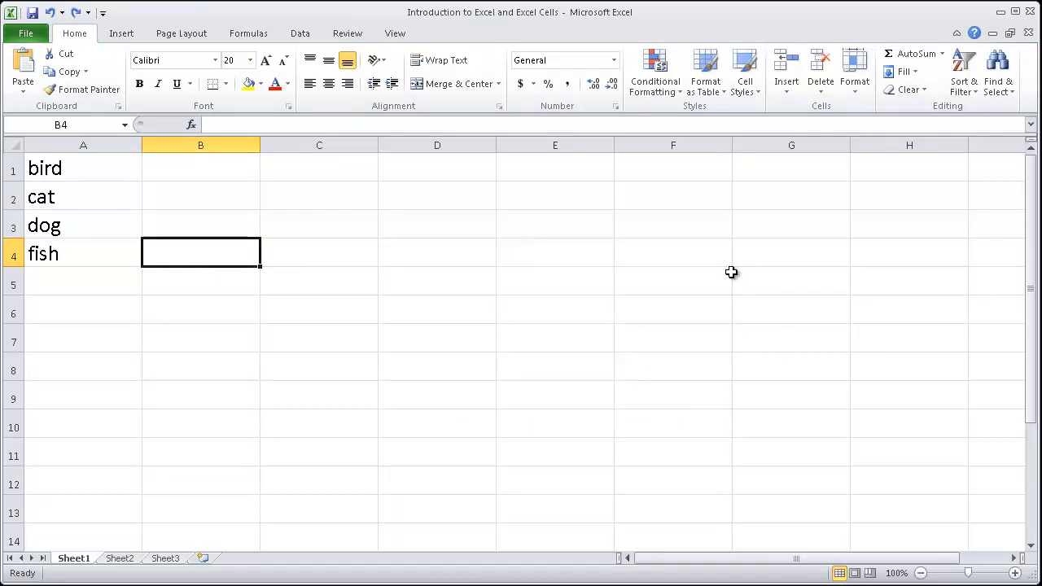
Step: Redo the number entries in B1:B4
{"action": "key", "text": "ctrl+y"}
{"action": "key", "text": "ctrl+y"}
{"action": "key", "text": "ctrl+y"}
{"action": "key", "text": "ctrl+y"}
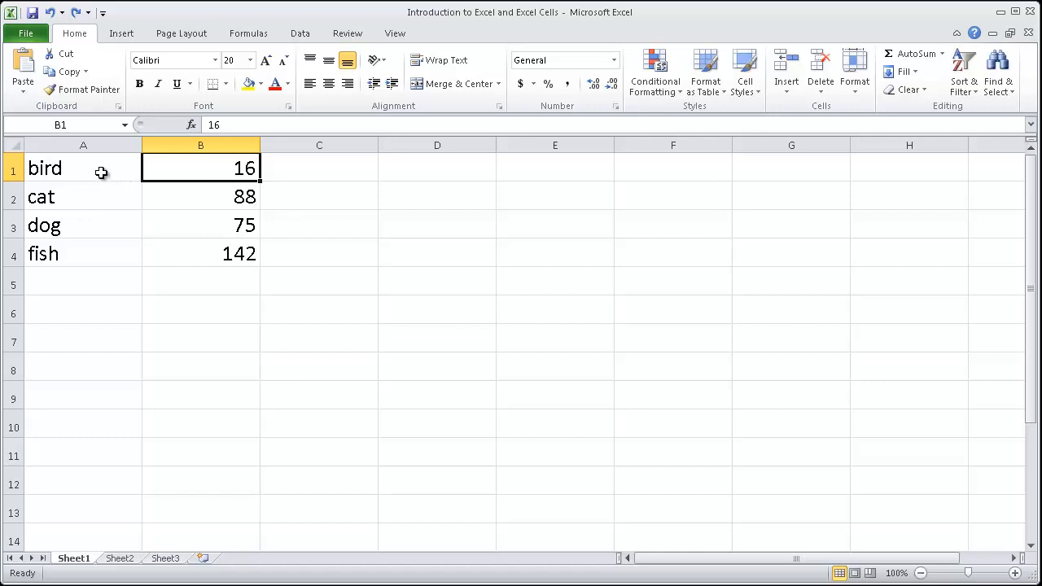
Step: Insert a 2-D clustered column chart from the range A1:C7, including the empty cells around the data
{"action": "left_click_drag", "start_coordinate": [100, 172], "coordinate": [321, 347]}
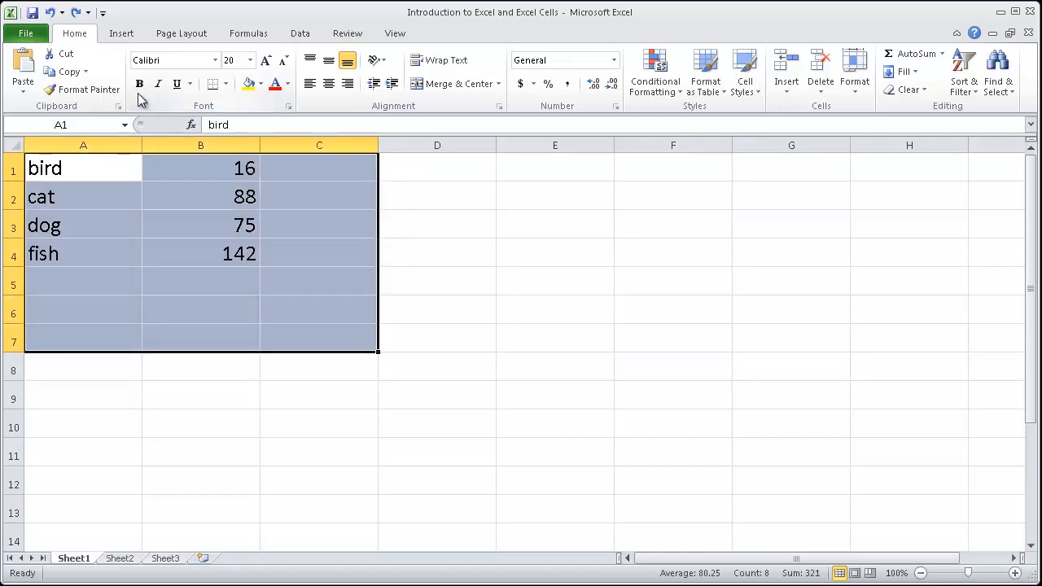
{"action": "left_click", "coordinate": [124, 34]}
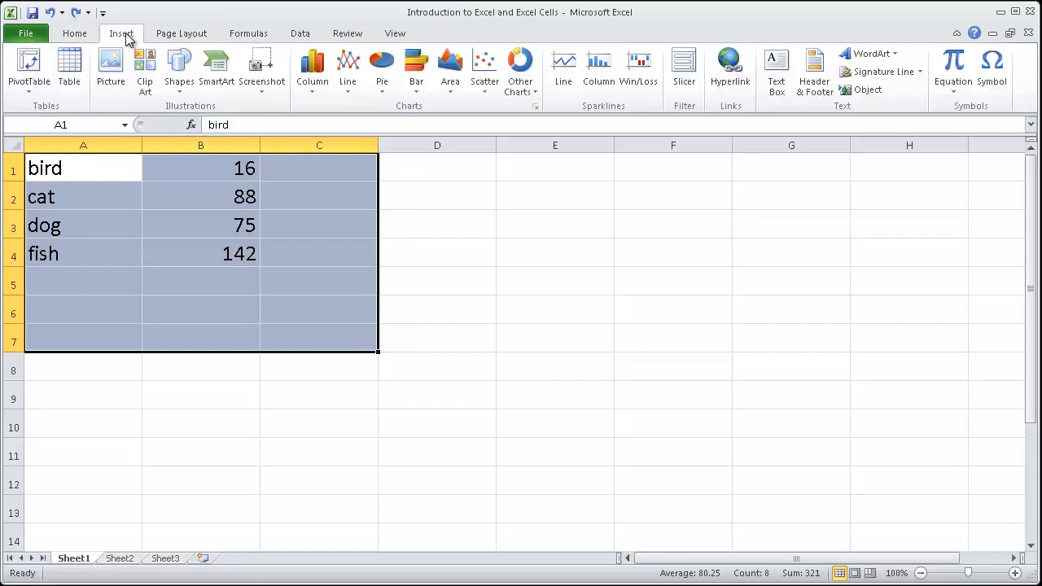
{"action": "left_click", "coordinate": [310, 79]}
{"action": "left_click", "coordinate": [318, 138]}
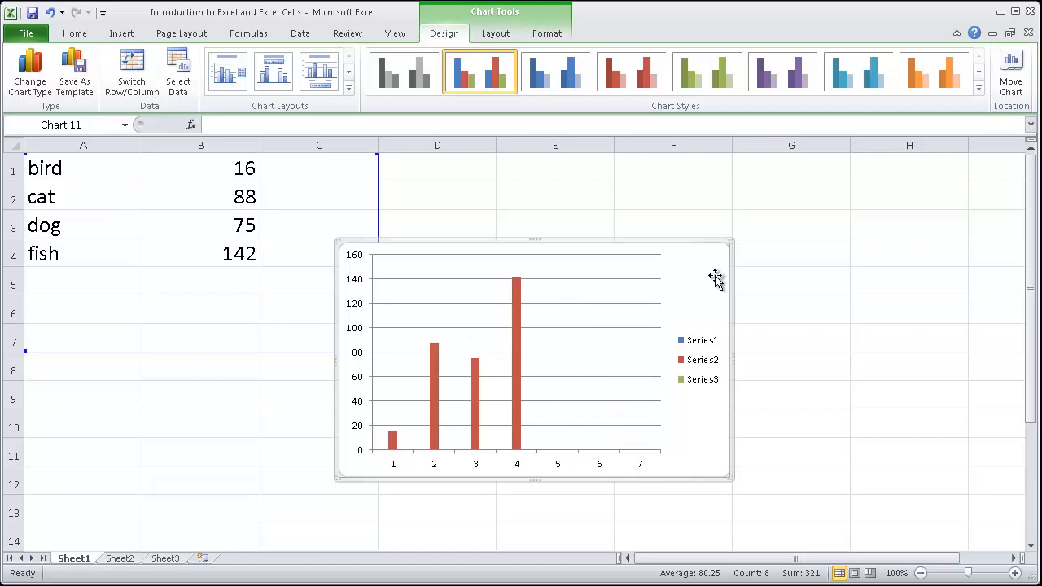
Step: Shift the chart made from A1:C7 slightly and delete it from the sheet
{"action": "left_click_drag", "start_coordinate": [709, 269], "coordinate": [724, 259]}
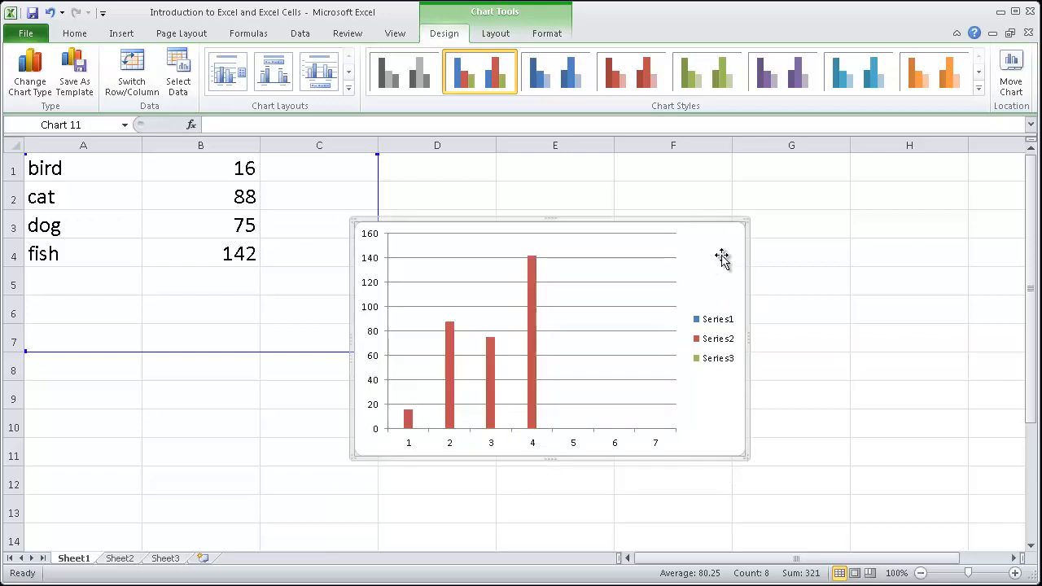
{"action": "key", "text": "Delete"}
{"action": "left_click", "coordinate": [553, 249]}
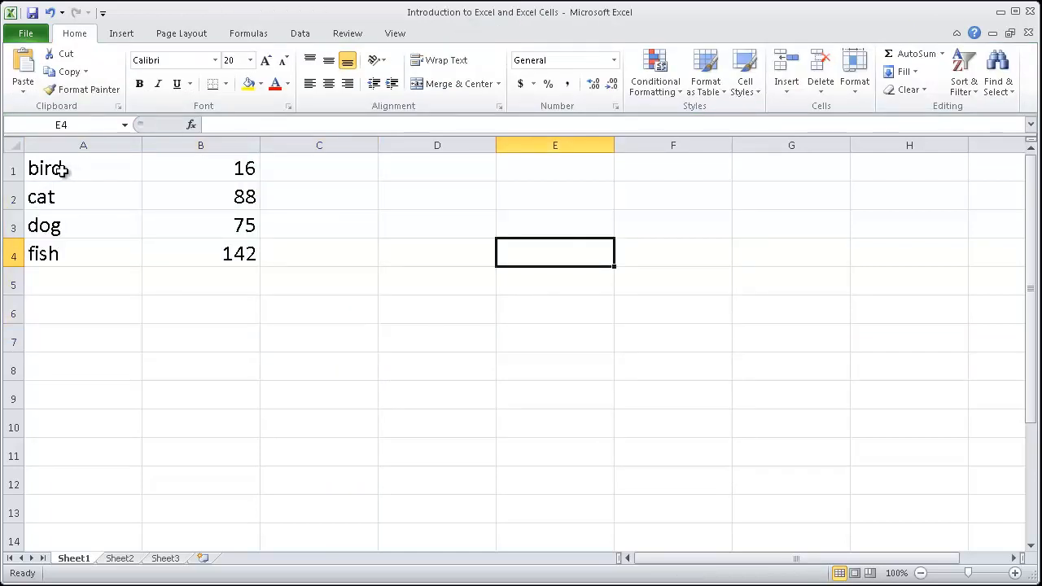
Step: Insert a 2-D clustered column chart from only the filled cells A1:B4
{"action": "left_click_drag", "start_coordinate": [62, 169], "coordinate": [214, 257]}
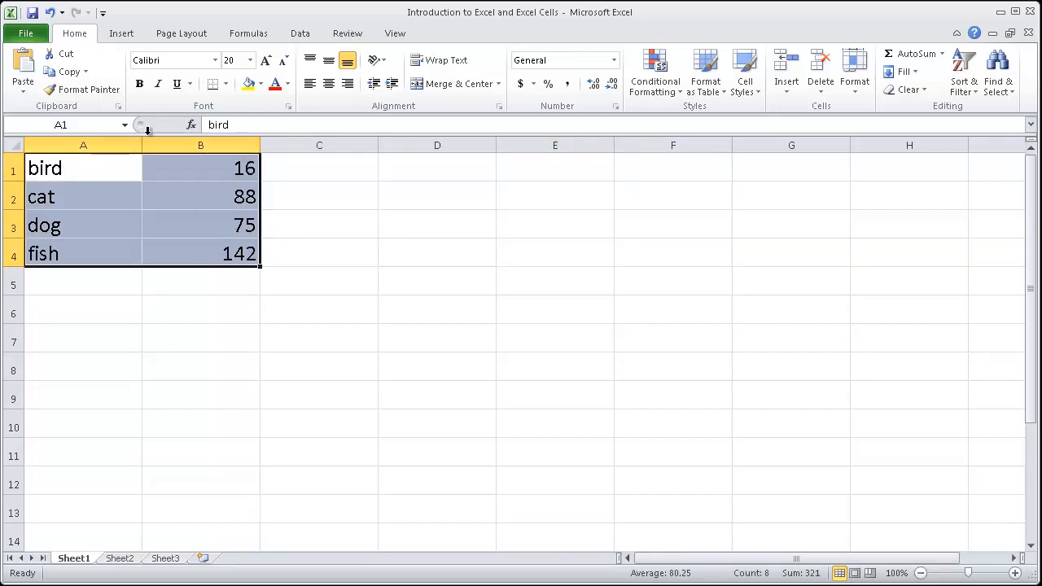
{"action": "left_click", "coordinate": [121, 33]}
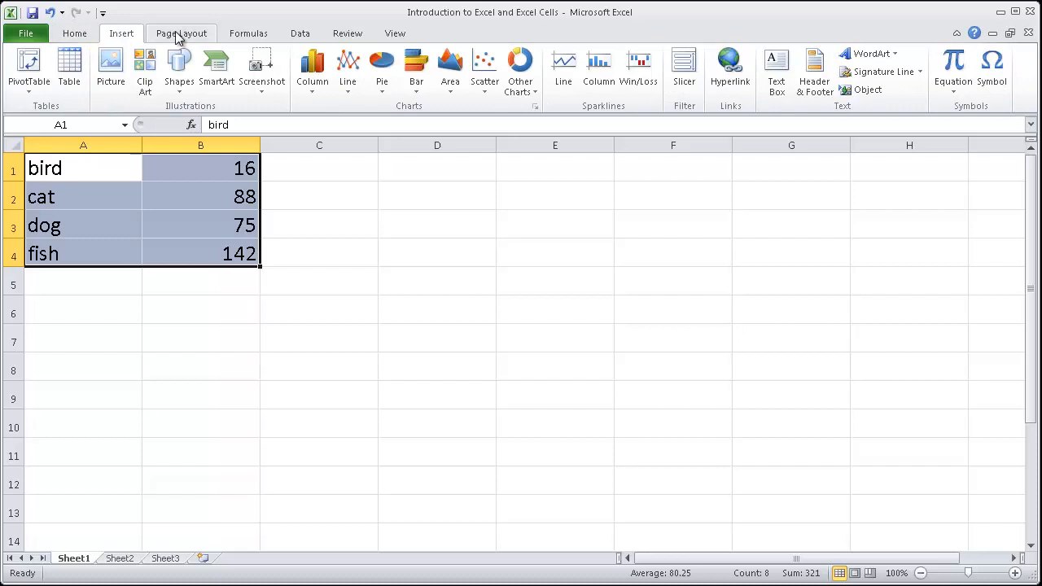
{"action": "left_click", "coordinate": [316, 67]}
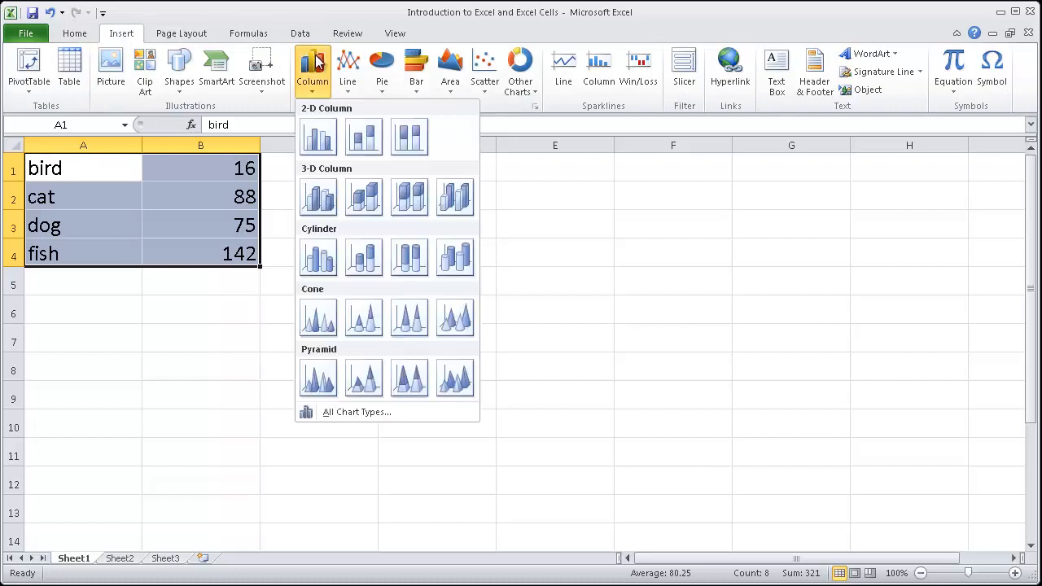
{"action": "left_click", "coordinate": [318, 137]}
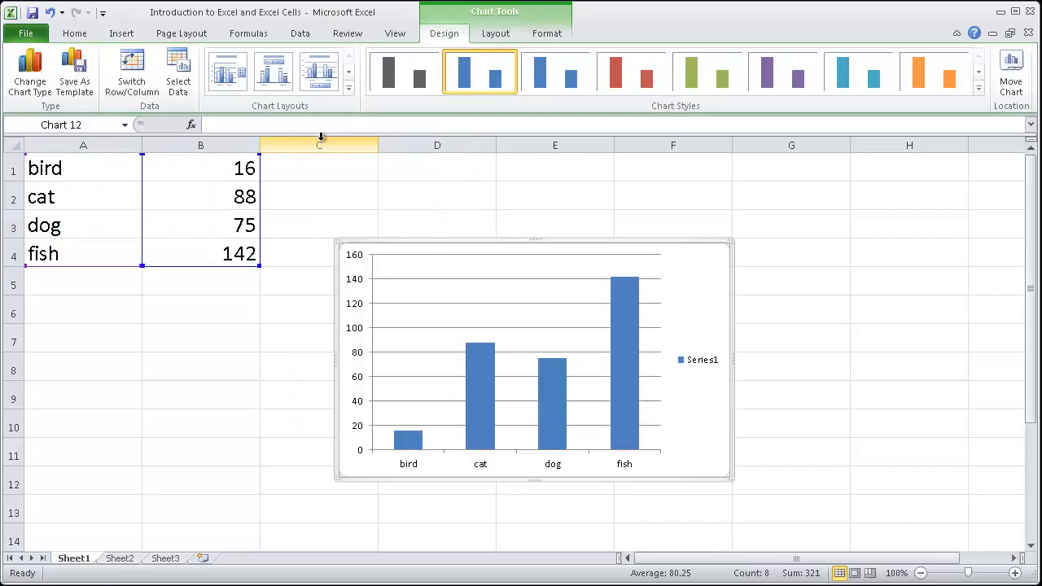
Step: Move the chart closer to the data and apply the layout with a chart title, both axis titles and a legend beside the plot
{"action": "left_click_drag", "start_coordinate": [689, 274], "coordinate": [659, 244]}
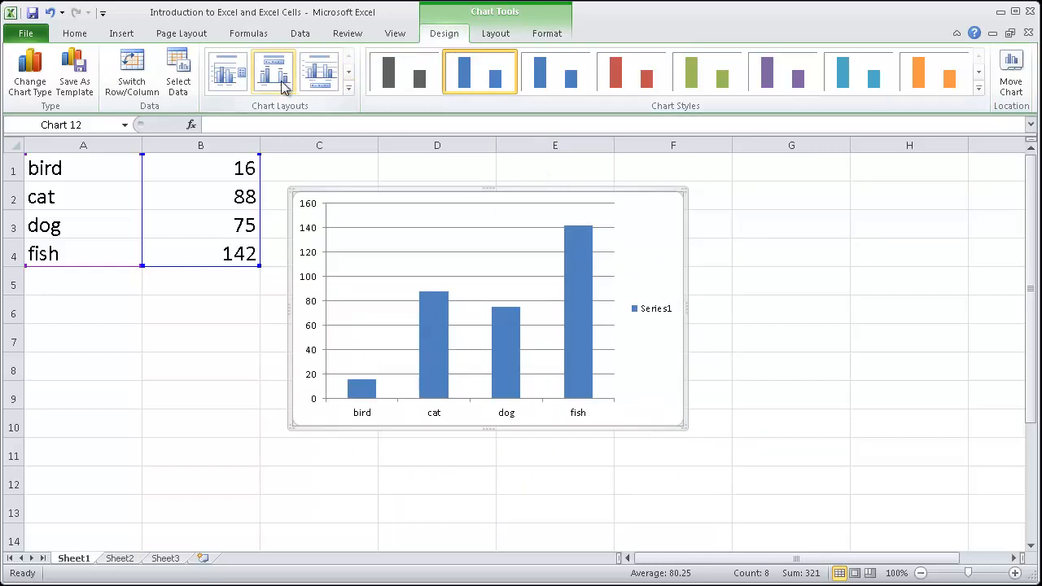
{"action": "left_click", "coordinate": [348, 91]}
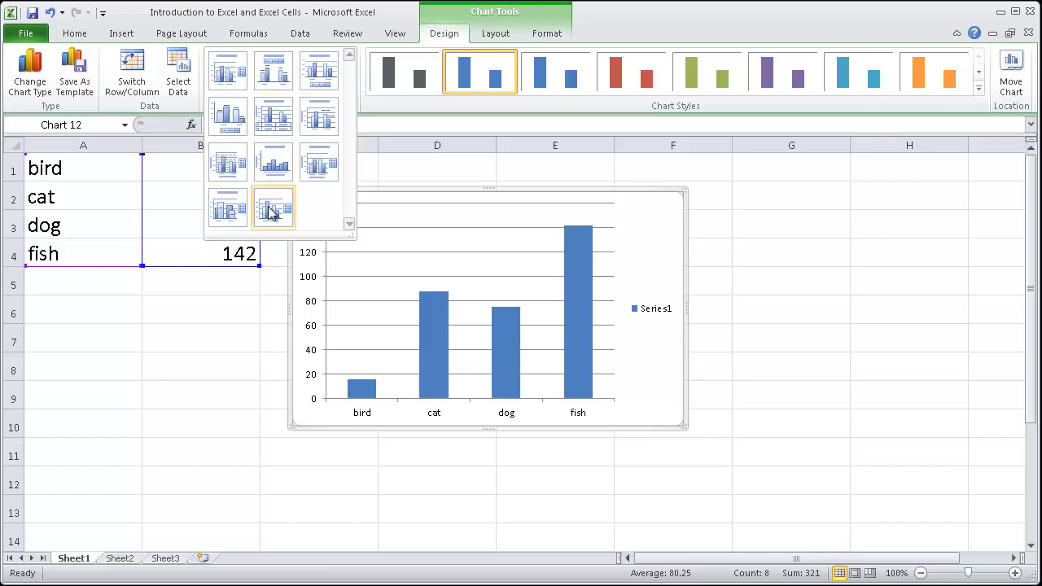
{"action": "left_click", "coordinate": [323, 168]}
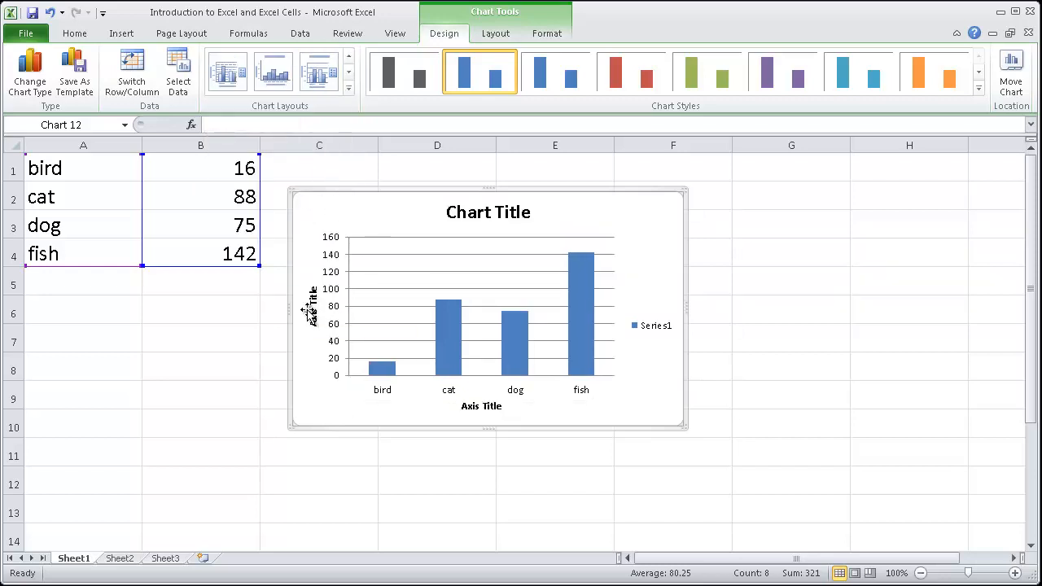
Step: Replace the placeholder chart title with "Popular Pets in the U.S."
{"action": "left_click", "coordinate": [487, 214]}
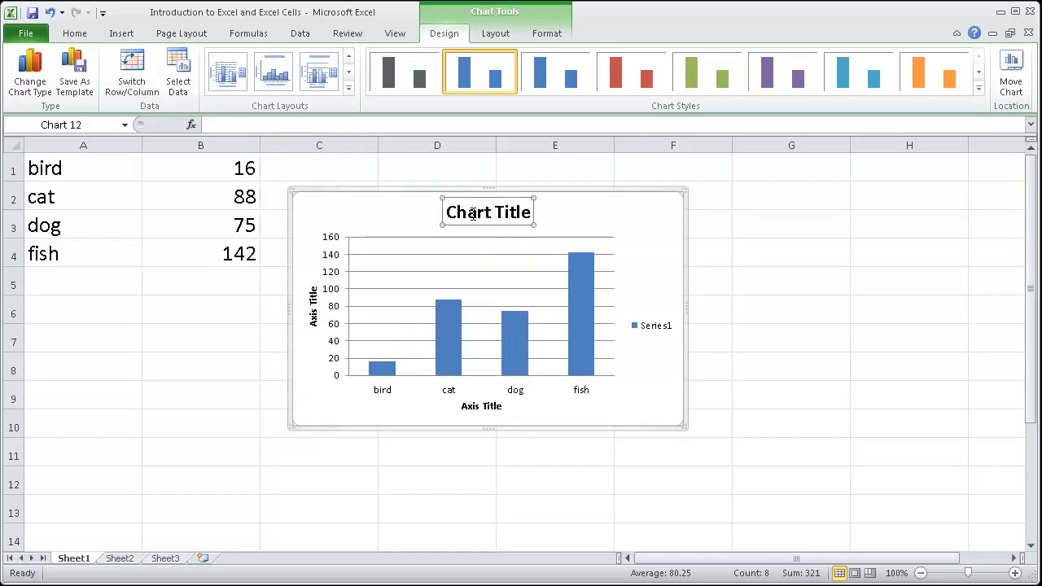
{"action": "double_click", "coordinate": [473, 213]}
{"action": "triple_click", "coordinate": [472, 214]}
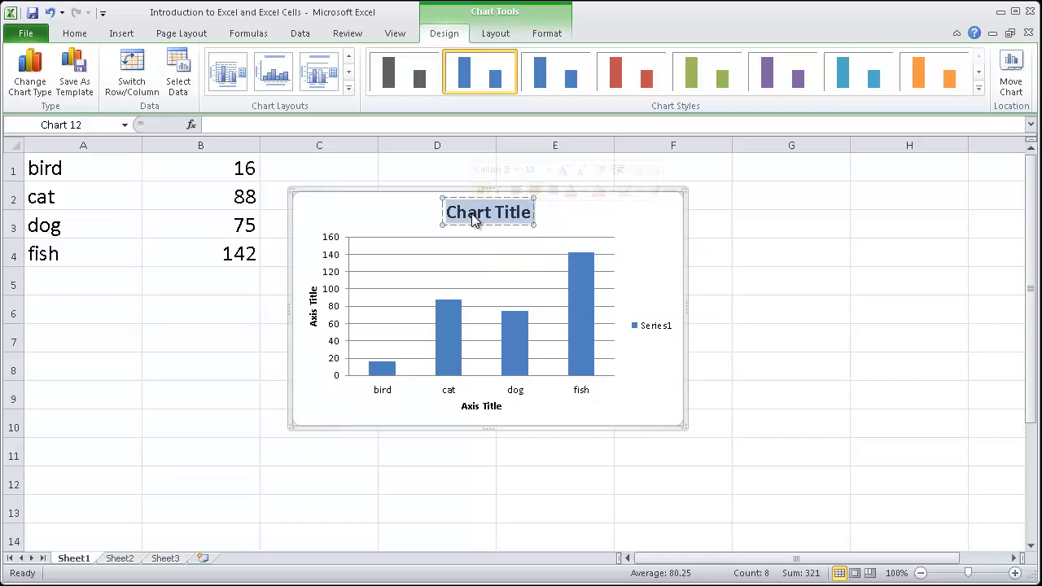
{"action": "type", "text": "P"}
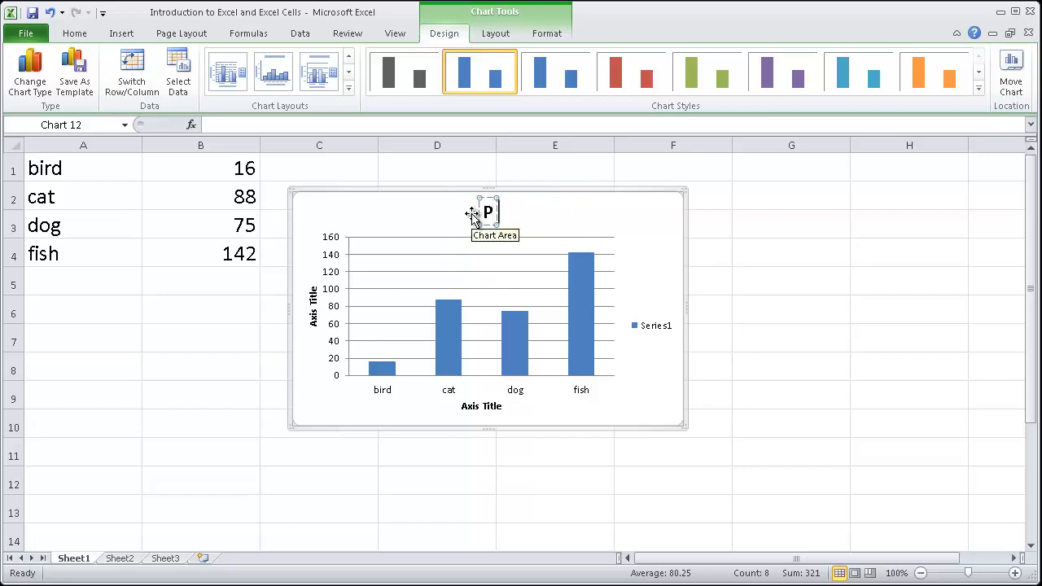
{"action": "type", "text": "opular Pet"}
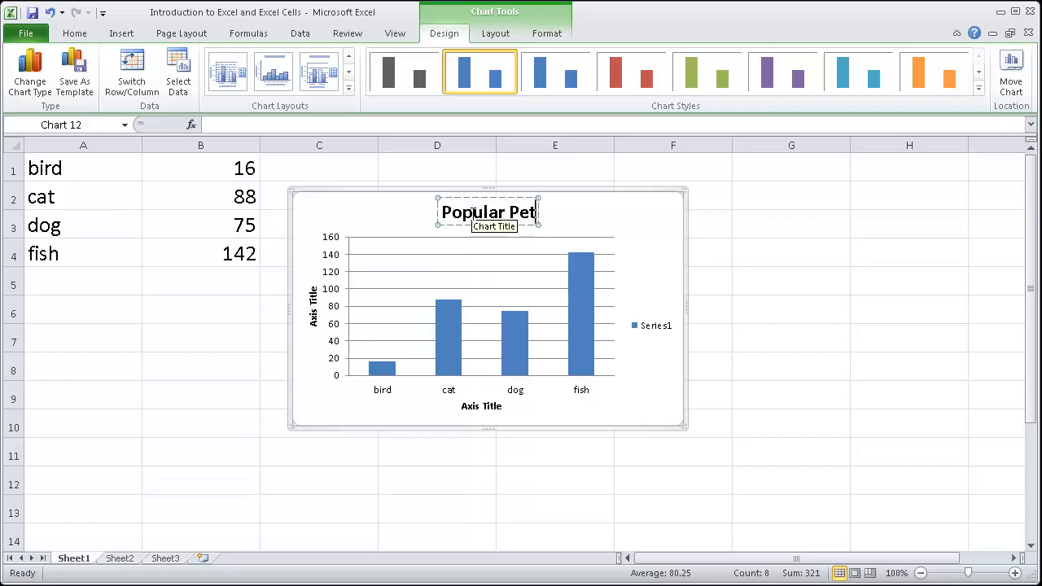
{"action": "type", "text": "s in the U.S."}
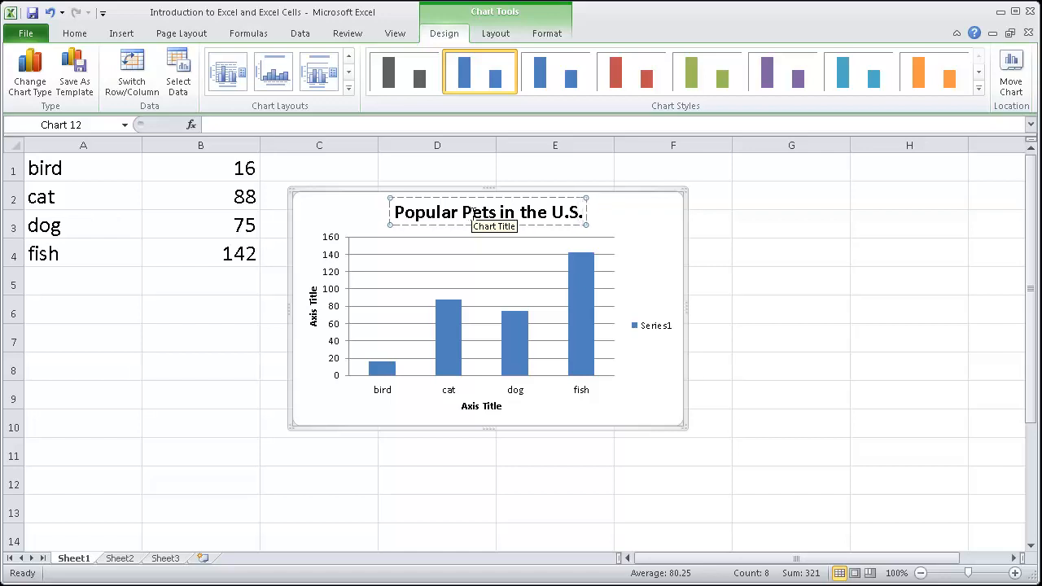
Step: Replace the placeholder vertical axis title with "# of pets in millions"
{"action": "left_click", "coordinate": [314, 318]}
{"action": "triple_click", "coordinate": [315, 326]}
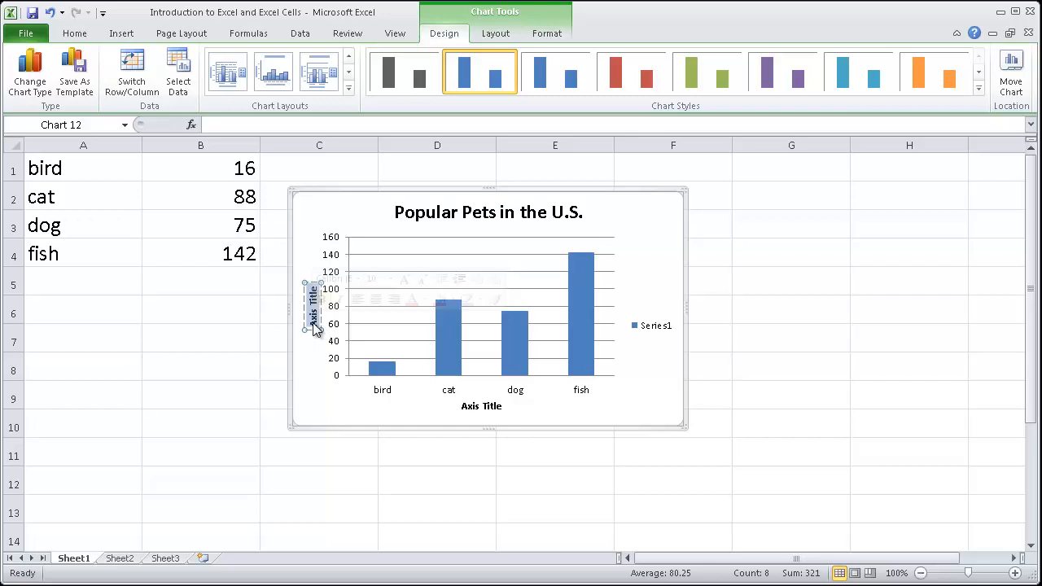
{"action": "type", "text": "# of pets"}
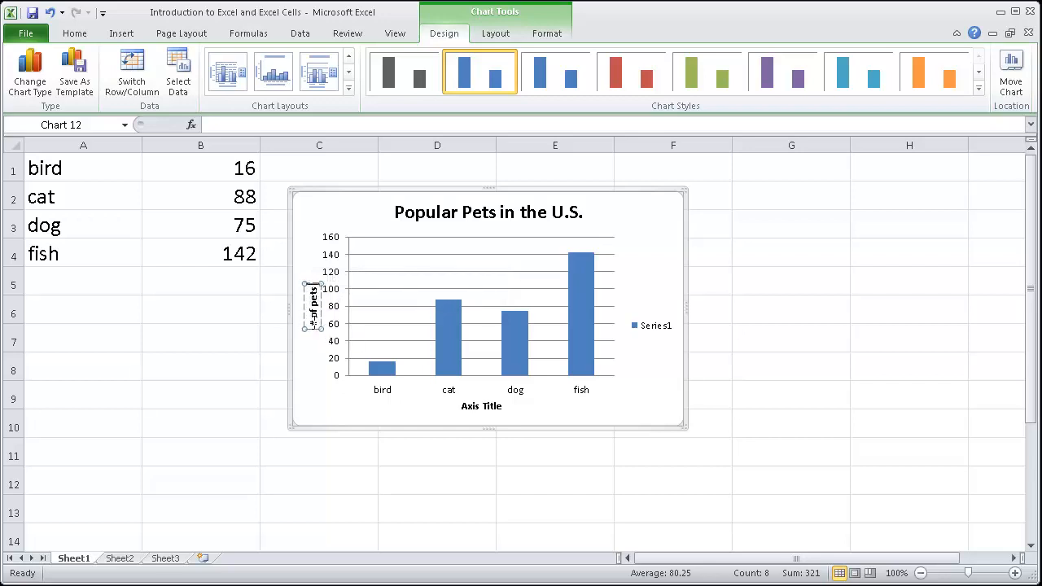
{"action": "type", "text": " in min"}
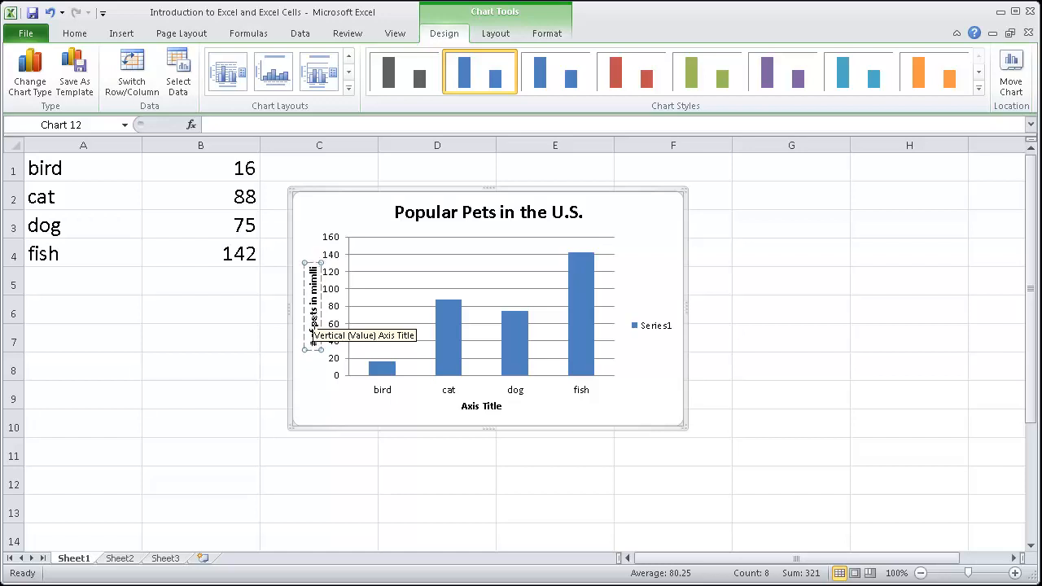
{"action": "type", "text": "lions"}
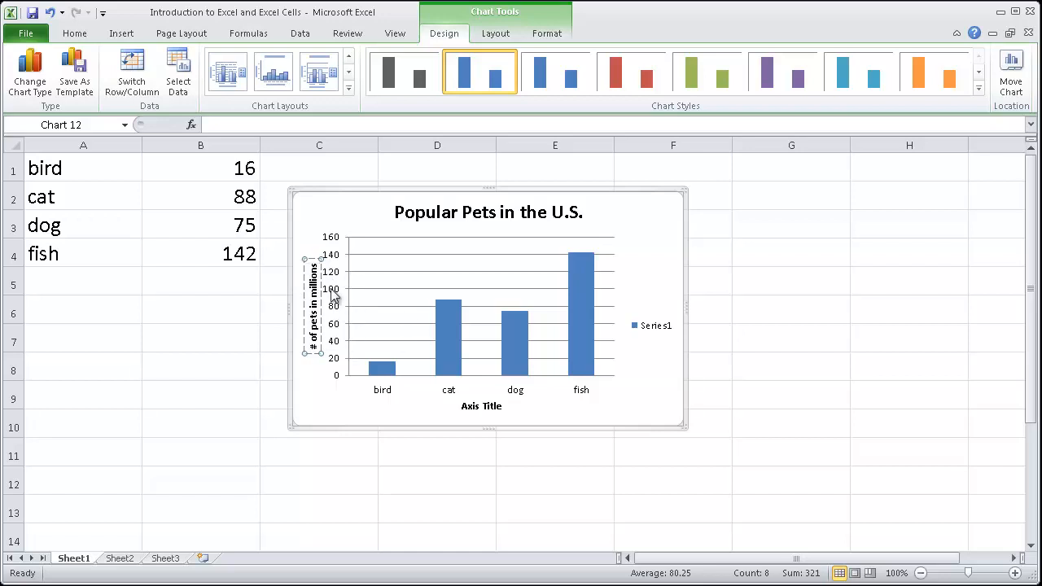
Step: Delete the horizontal axis title and the Series1 legend from the chart
{"action": "left_click", "coordinate": [476, 408]}
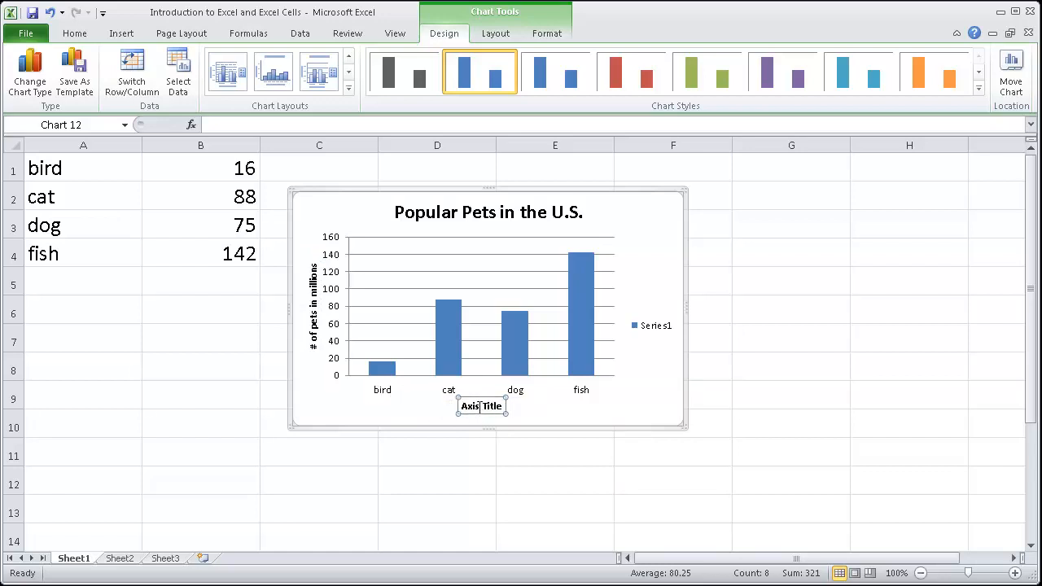
{"action": "left_click", "coordinate": [470, 410]}
{"action": "left_click", "coordinate": [443, 476]}
{"action": "left_click", "coordinate": [485, 407]}
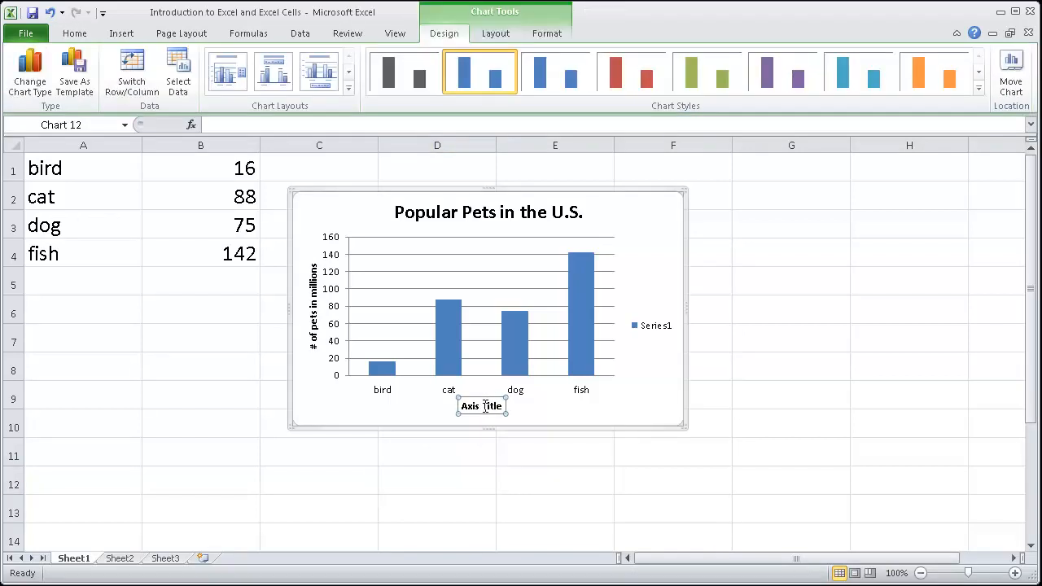
{"action": "key", "text": "Delete"}
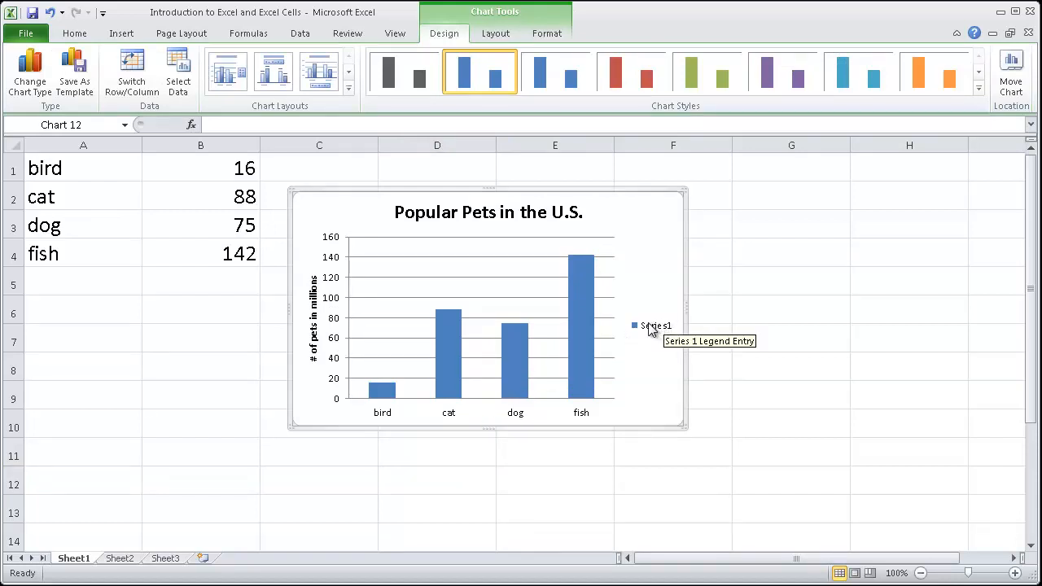
{"action": "left_click", "coordinate": [650, 329]}
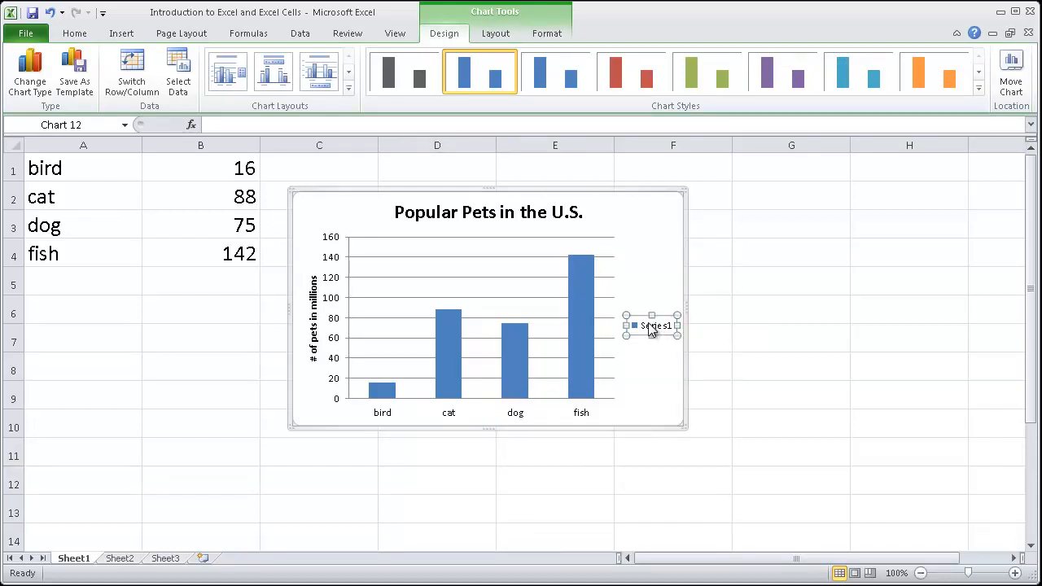
{"action": "key", "text": "Delete"}
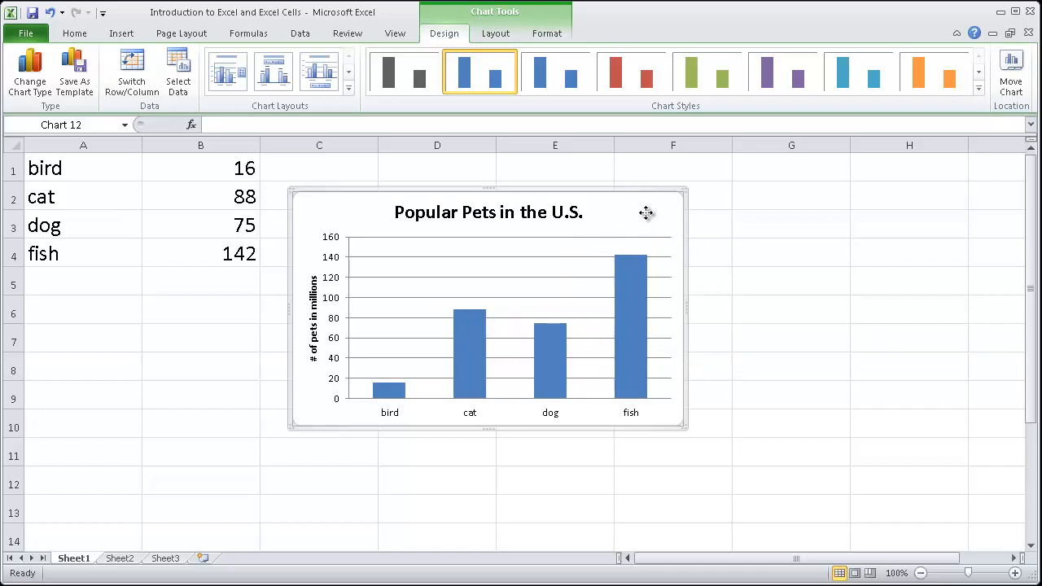
Step: Move the whole chart slightly farther from the data so that it spans columns C to F
{"action": "left_click_drag", "start_coordinate": [646, 213], "coordinate": [670, 225]}
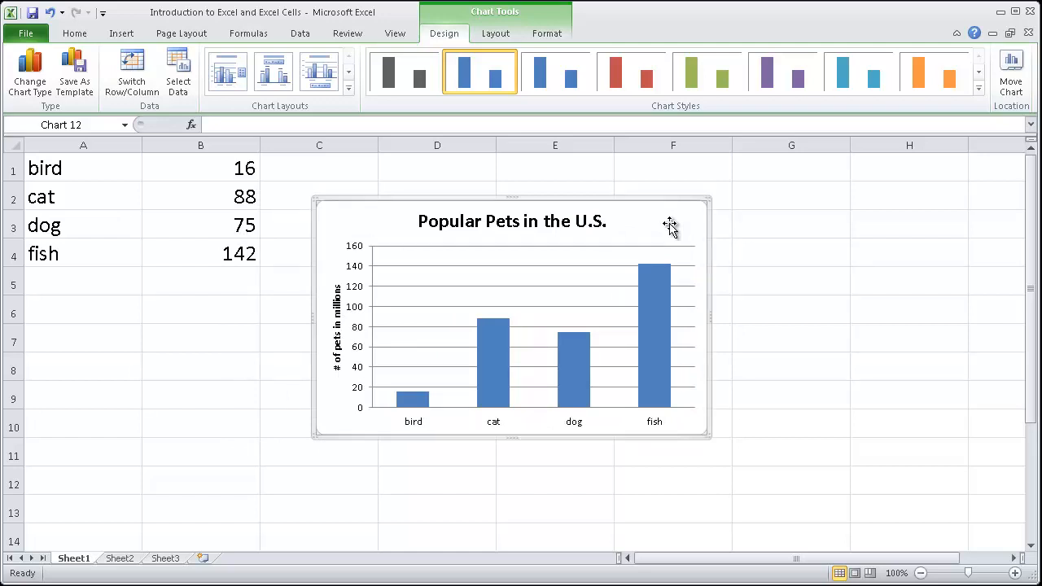
{"action": "left_click_drag", "start_coordinate": [690, 223], "coordinate": [731, 228]}
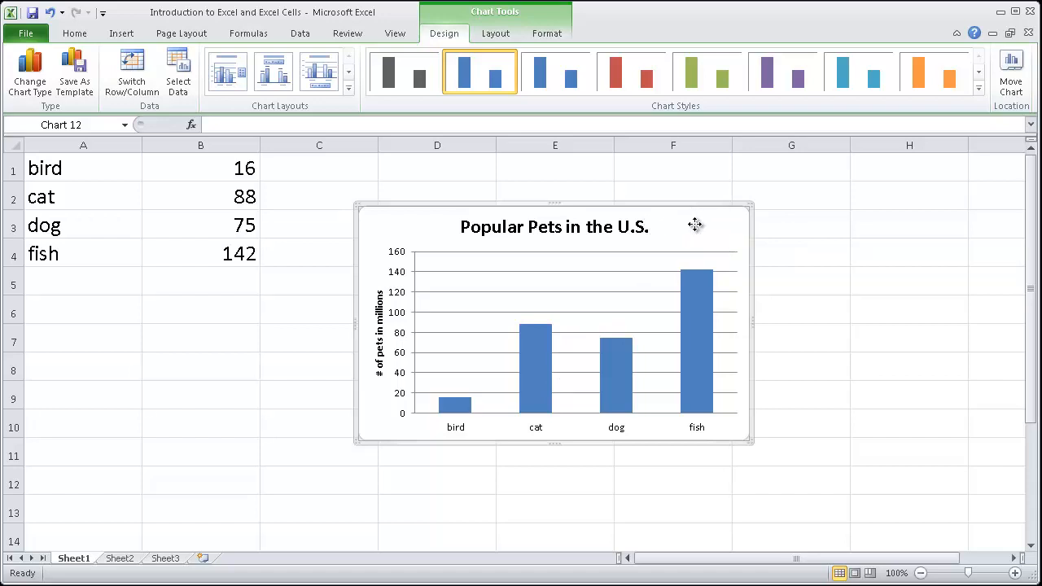
{"action": "left_click_drag", "start_coordinate": [694, 225], "coordinate": [663, 214]}
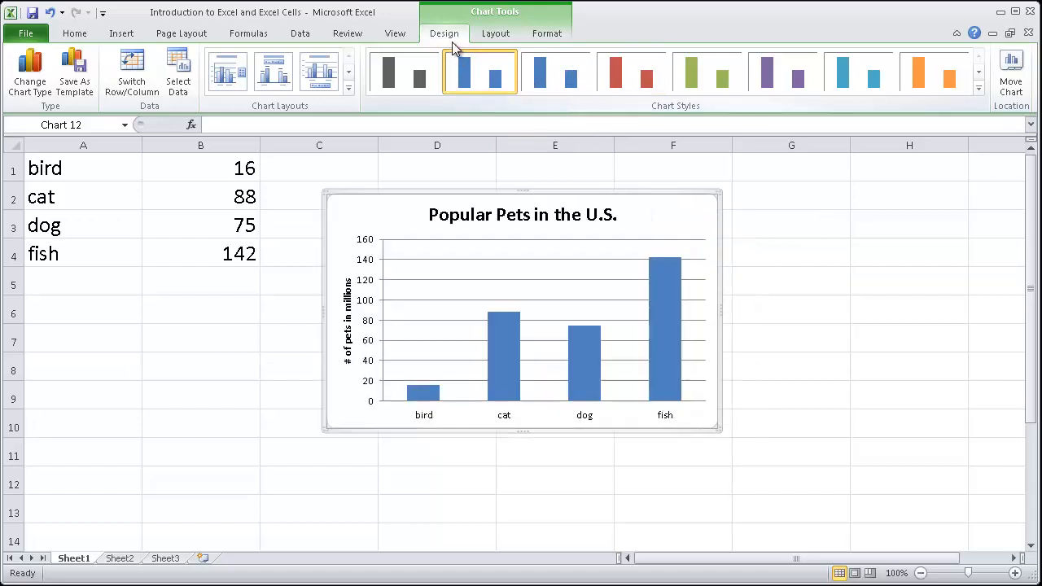
Step: Apply the red chart style to the columns, comparing it once with the blue style
{"action": "left_click", "coordinate": [645, 76]}
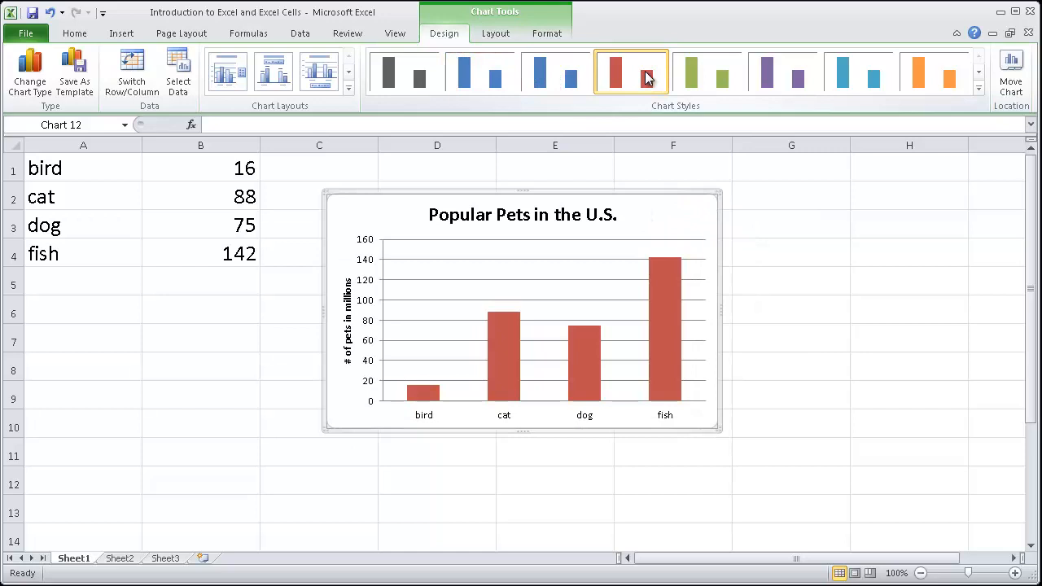
{"action": "left_click", "coordinate": [499, 75]}
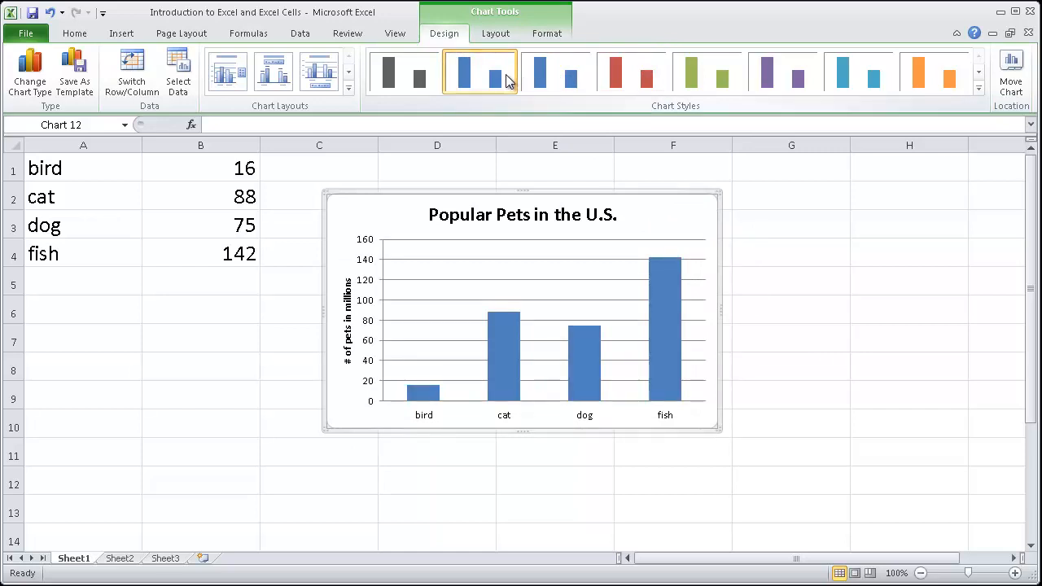
{"action": "left_click", "coordinate": [614, 74]}
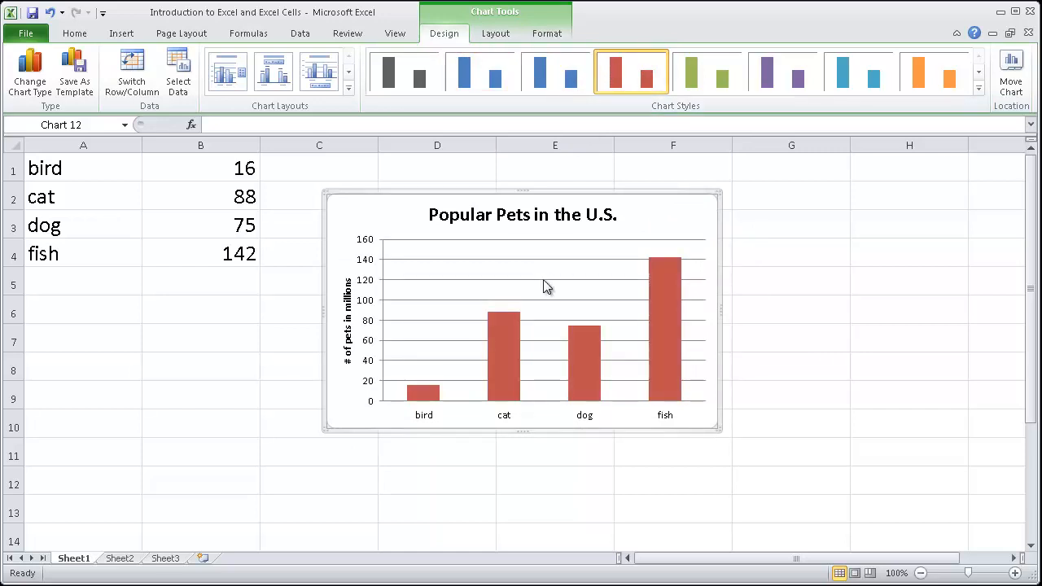
Step: Select only the cat column in the chart and change its shape fill to a light blue theme color
{"action": "left_click", "coordinate": [505, 347]}
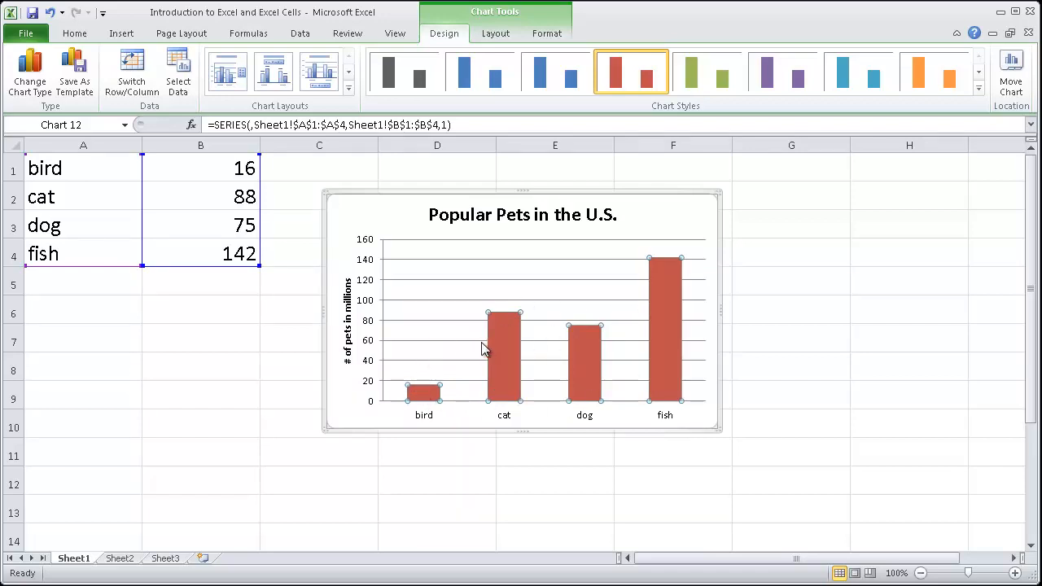
{"action": "left_click", "coordinate": [503, 349]}
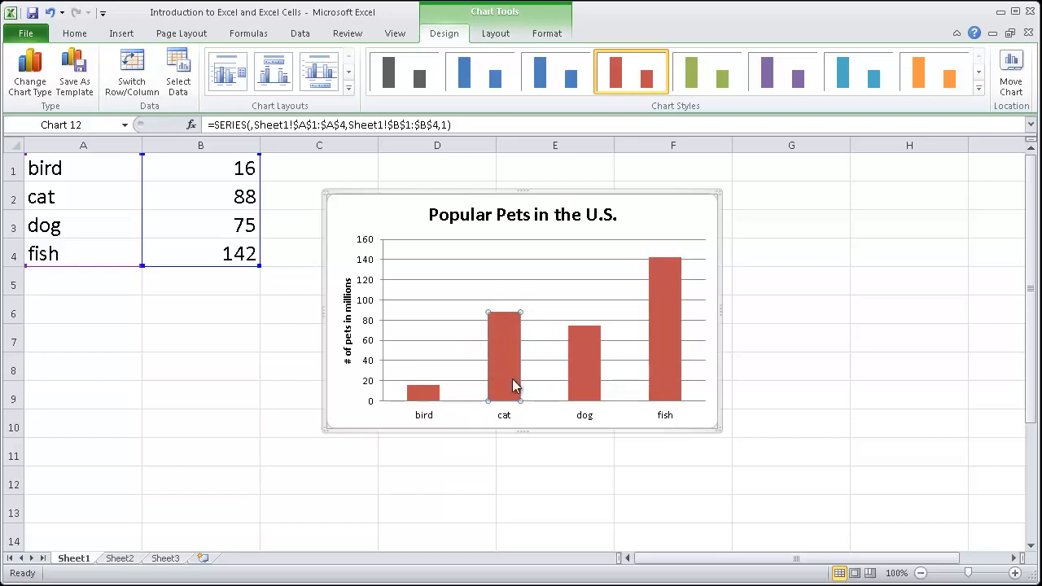
{"action": "right_click", "coordinate": [502, 373]}
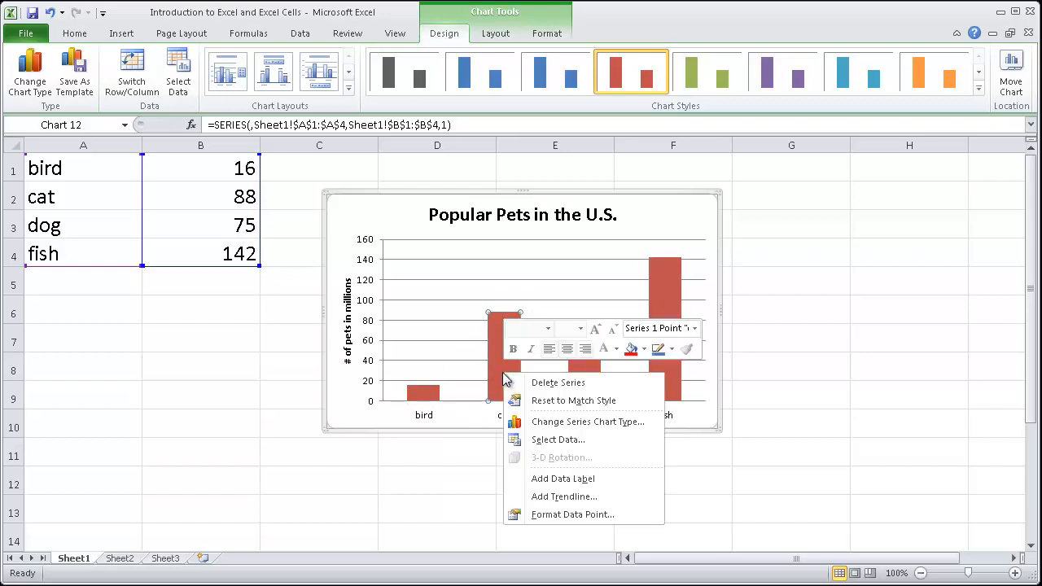
{"action": "left_click", "coordinate": [644, 348]}
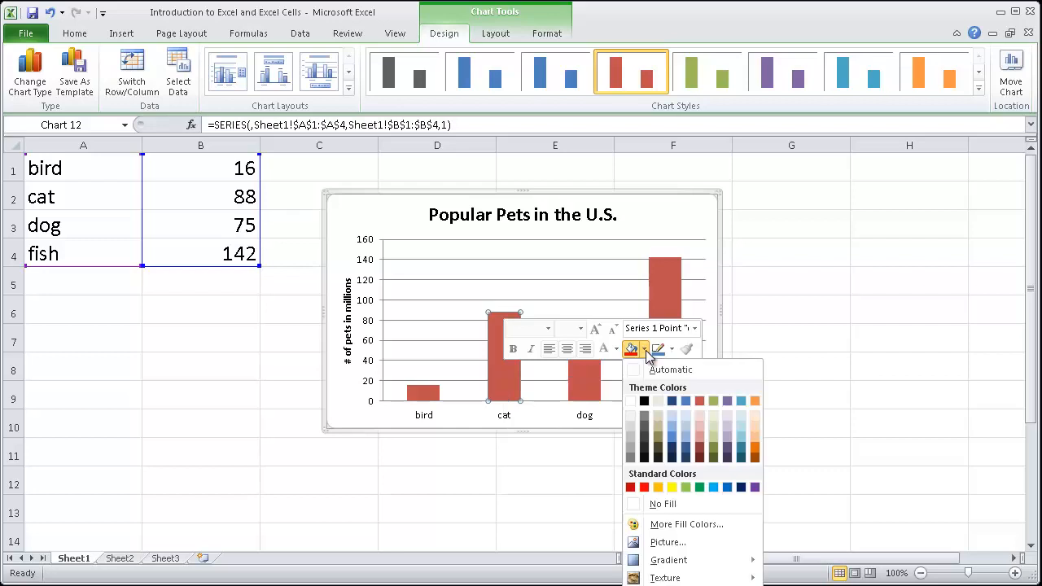
{"action": "left_click", "coordinate": [670, 423]}
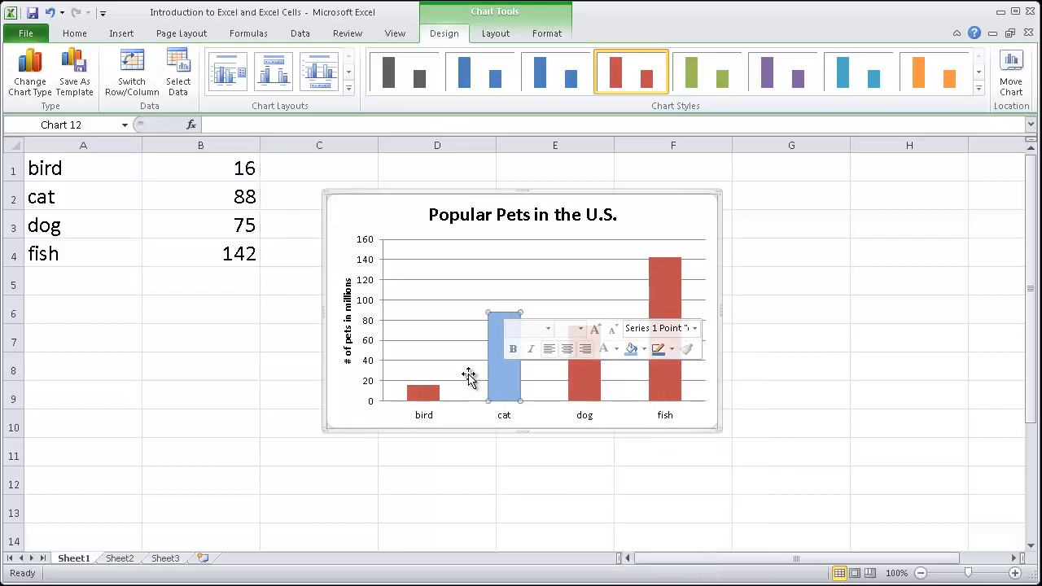
Step: Format the chart area with a solid fill in the standard light green color
{"action": "left_click", "coordinate": [363, 218]}
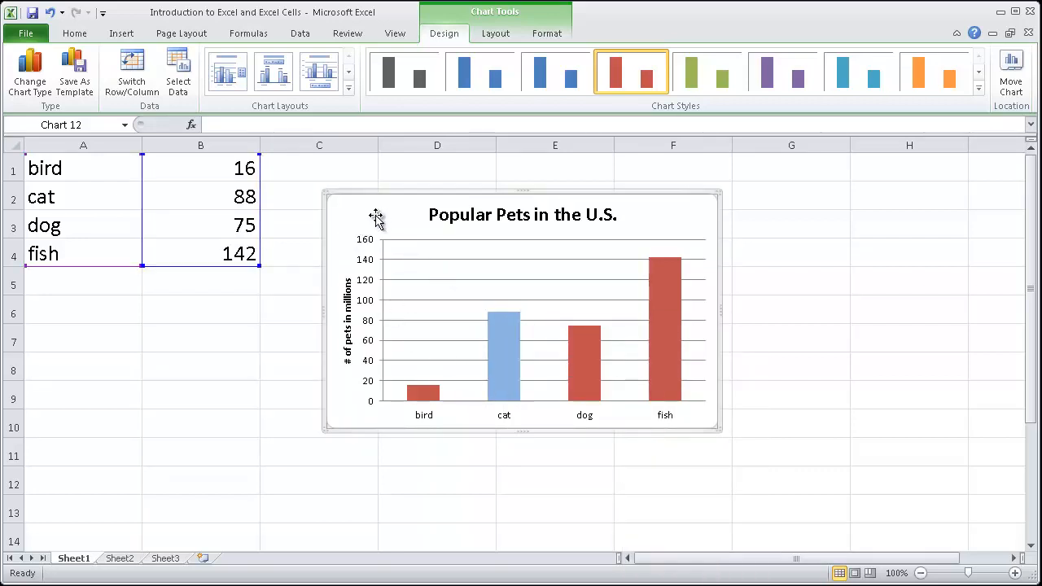
{"action": "right_click", "coordinate": [361, 215]}
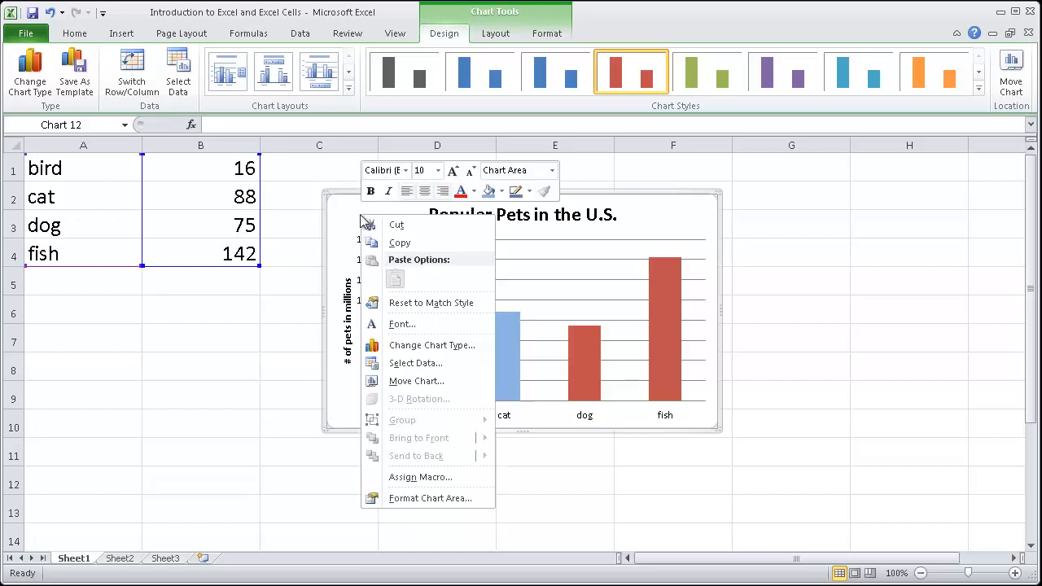
{"action": "left_click", "coordinate": [423, 497]}
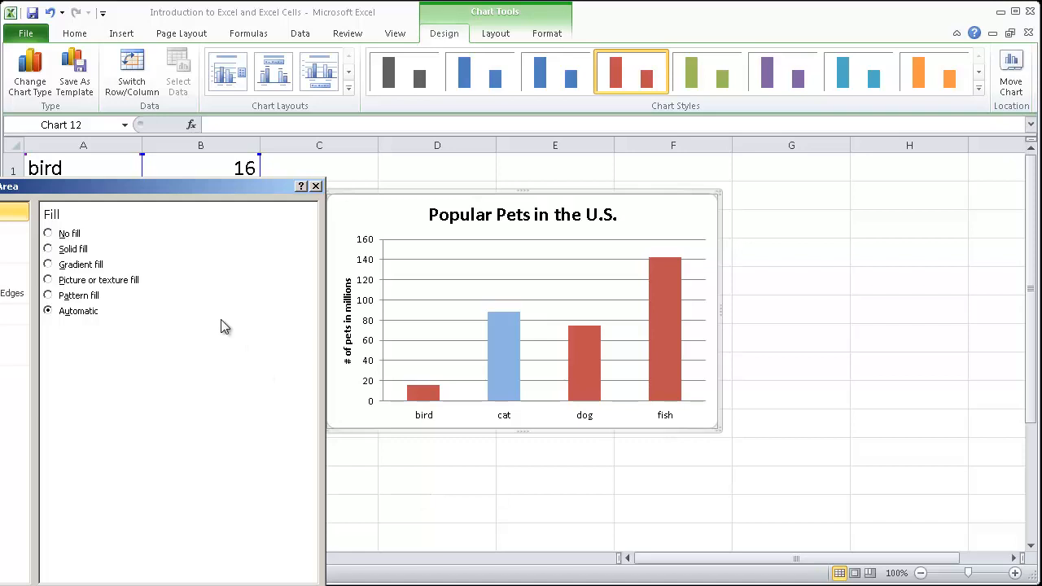
{"action": "left_click", "coordinate": [77, 251]}
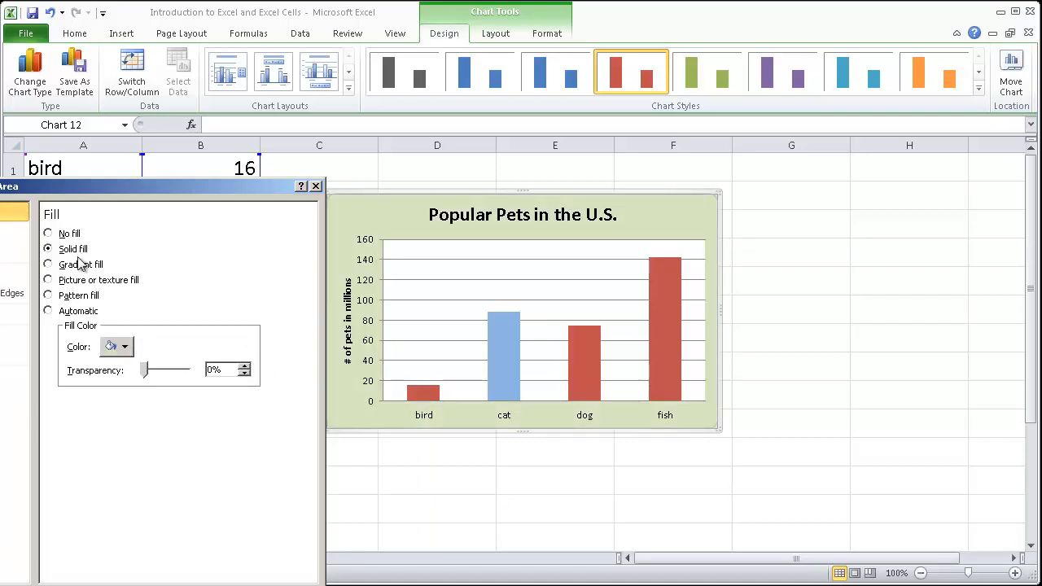
{"action": "left_click", "coordinate": [125, 347]}
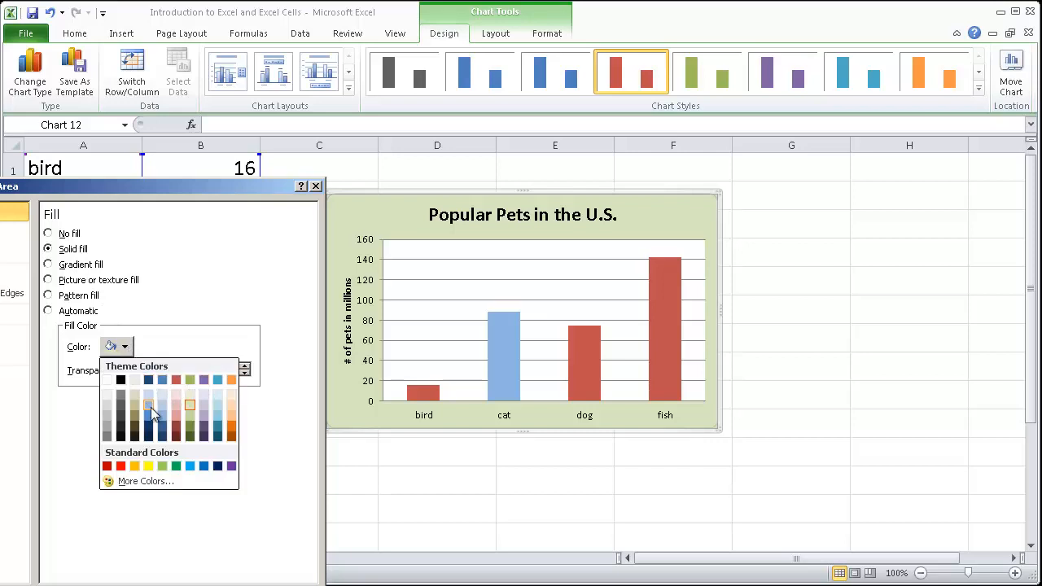
{"action": "left_click", "coordinate": [162, 466]}
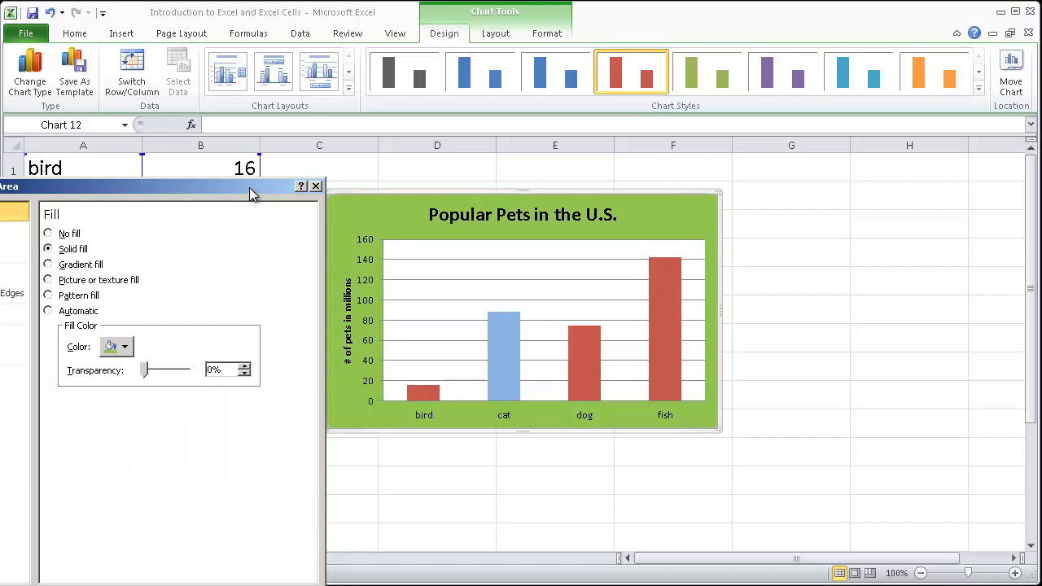
Step: Turn on rounded corners in the chart area's border styles, finish formatting and deselect the chart
{"action": "left_click_drag", "start_coordinate": [250, 190], "coordinate": [218, 165]}
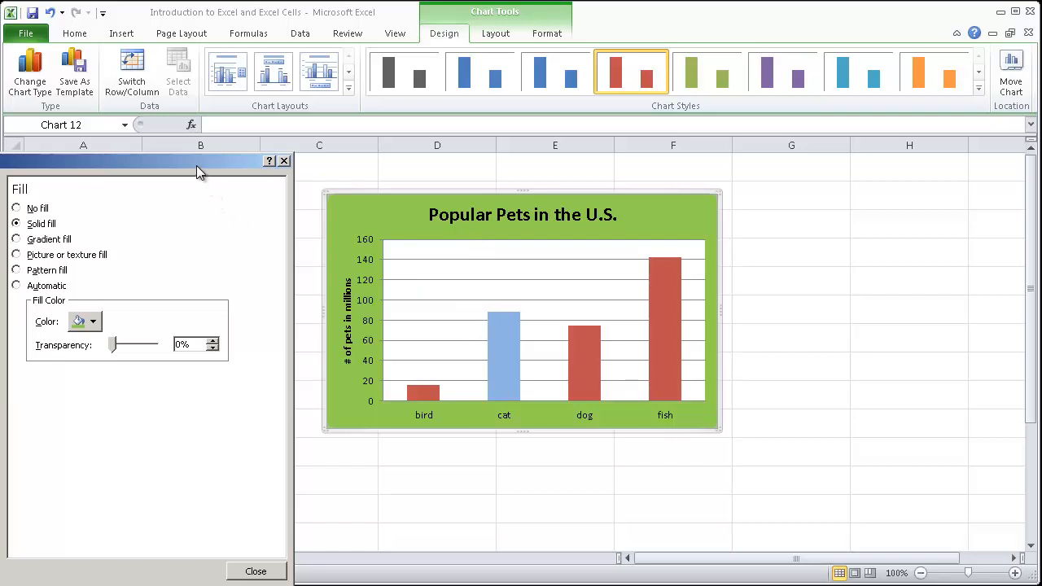
{"action": "left_click_drag", "start_coordinate": [197, 166], "coordinate": [211, 161]}
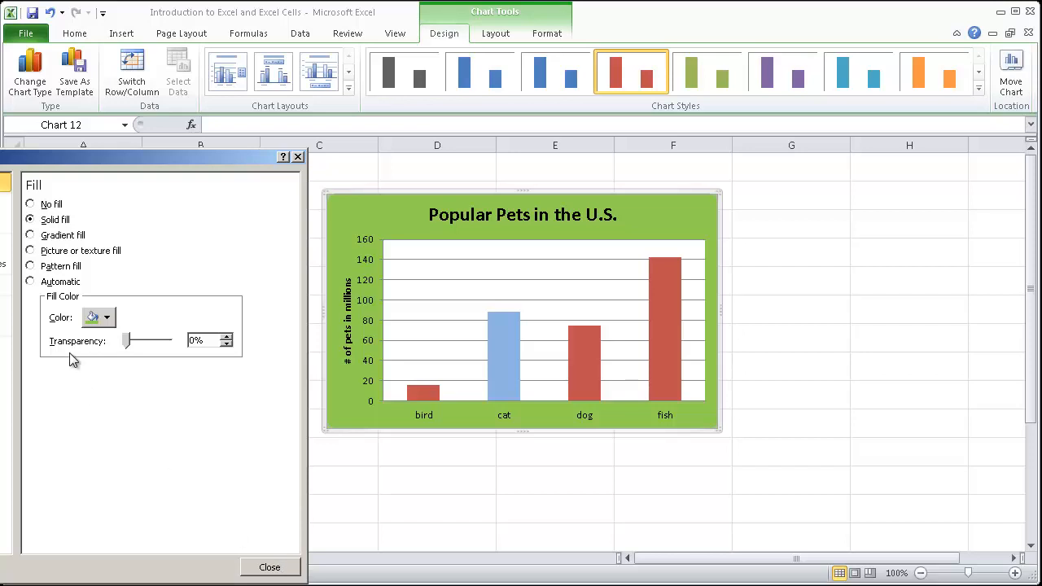
{"action": "left_click", "coordinate": [6, 223]}
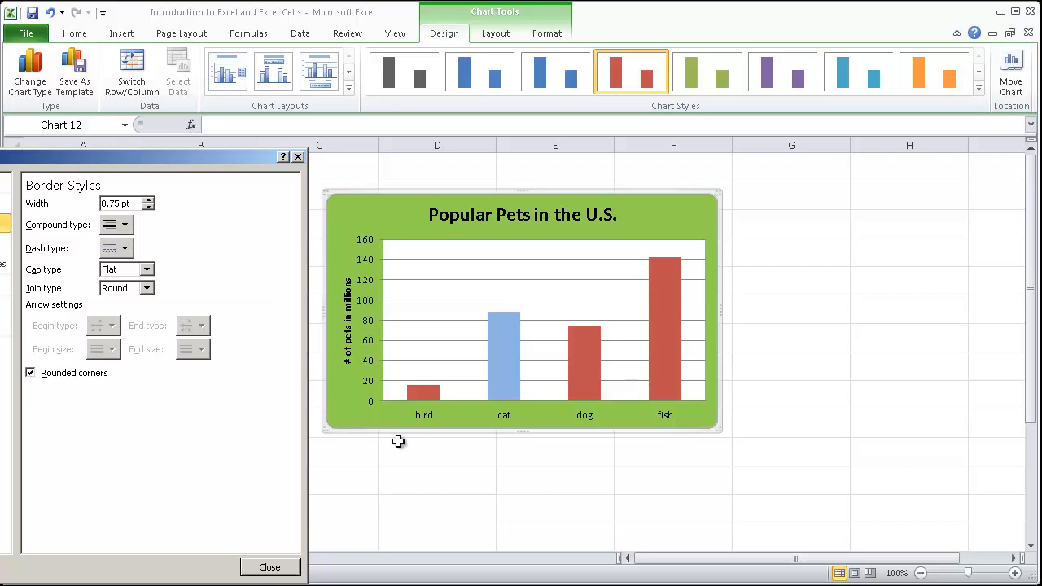
{"action": "left_click", "coordinate": [289, 568]}
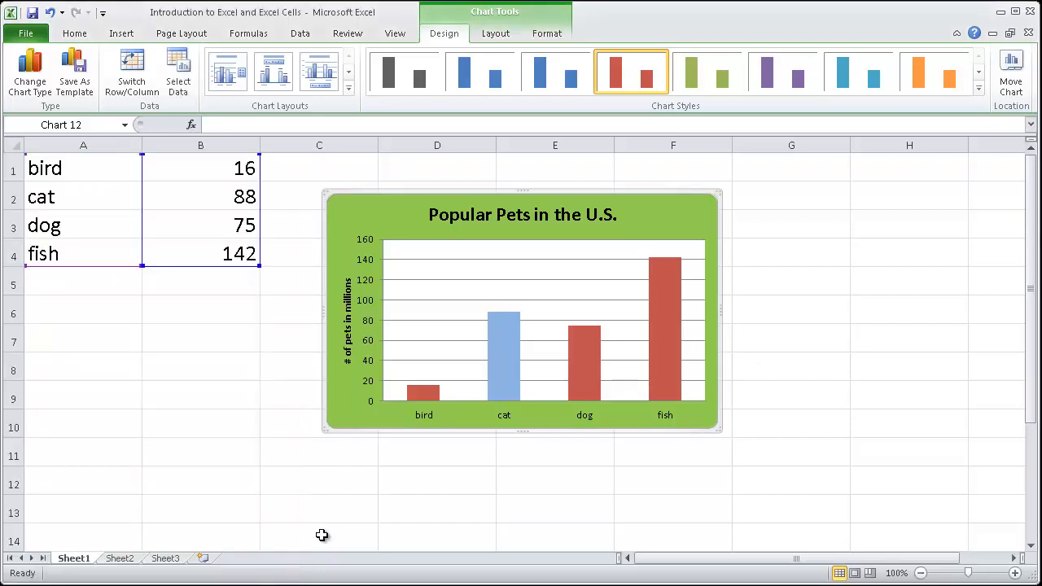
{"action": "left_click", "coordinate": [215, 360]}
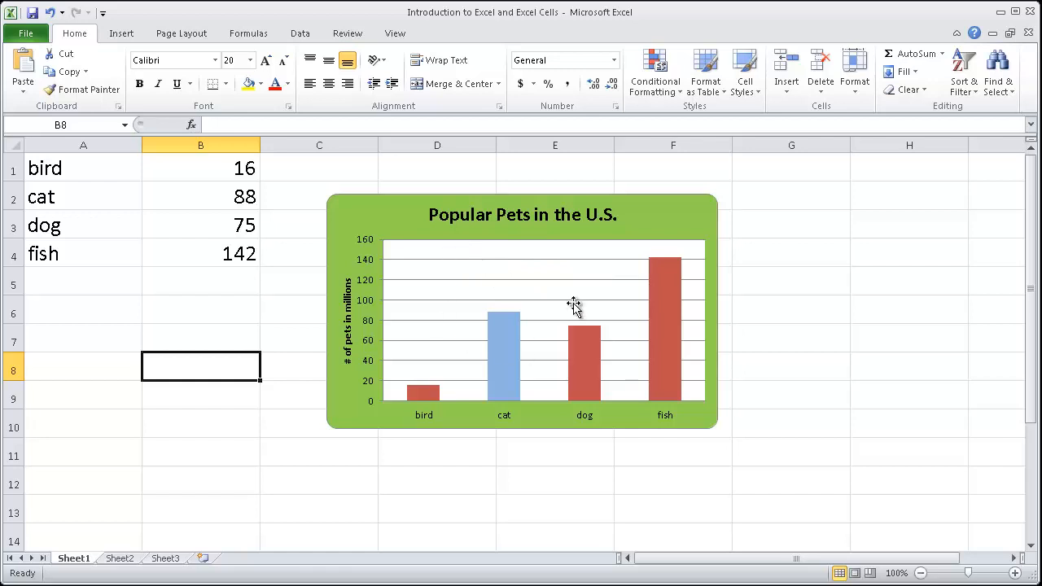
Step: Format the plot area with a gradient fill using the preset that fades from blue to grey-green, then deselect the chart
{"action": "right_click", "coordinate": [476, 269]}
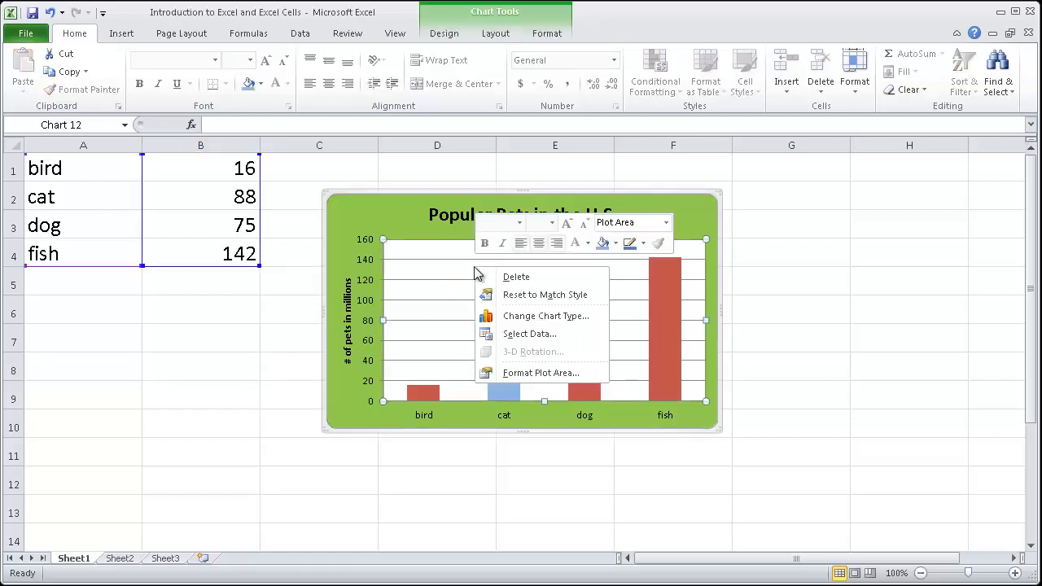
{"action": "left_click", "coordinate": [514, 370]}
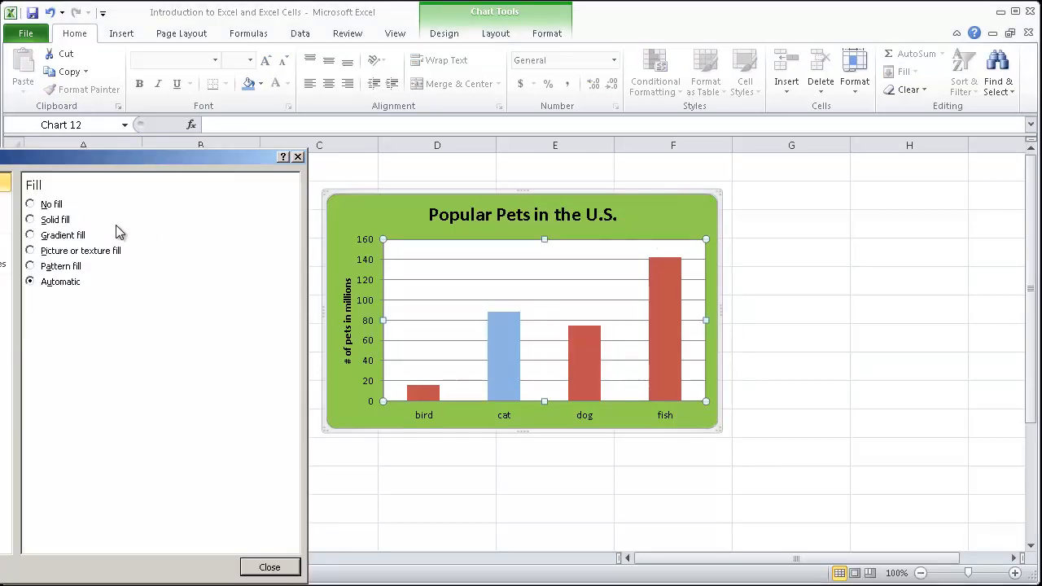
{"action": "left_click", "coordinate": [68, 236]}
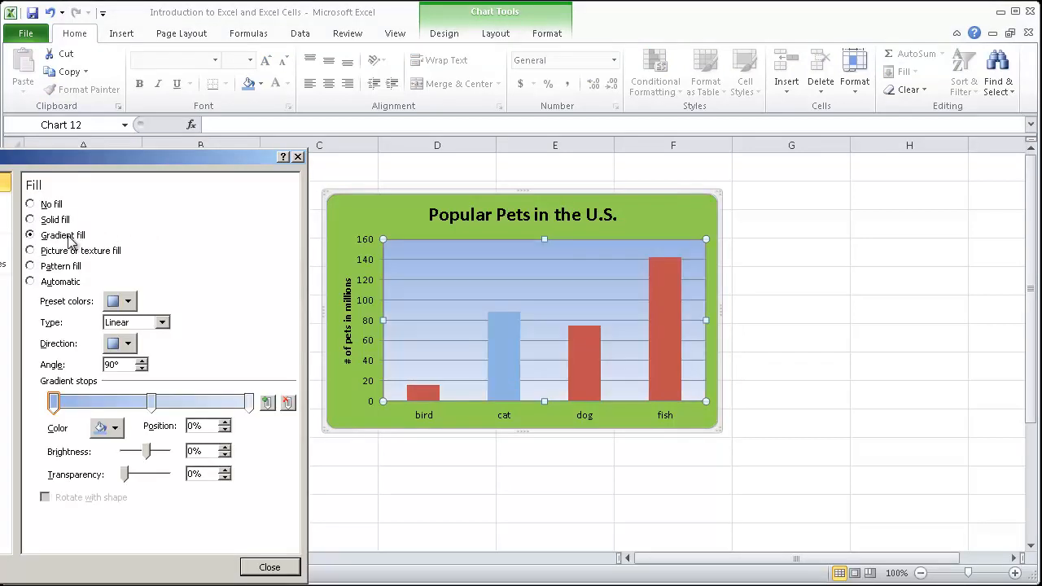
{"action": "left_click", "coordinate": [128, 302]}
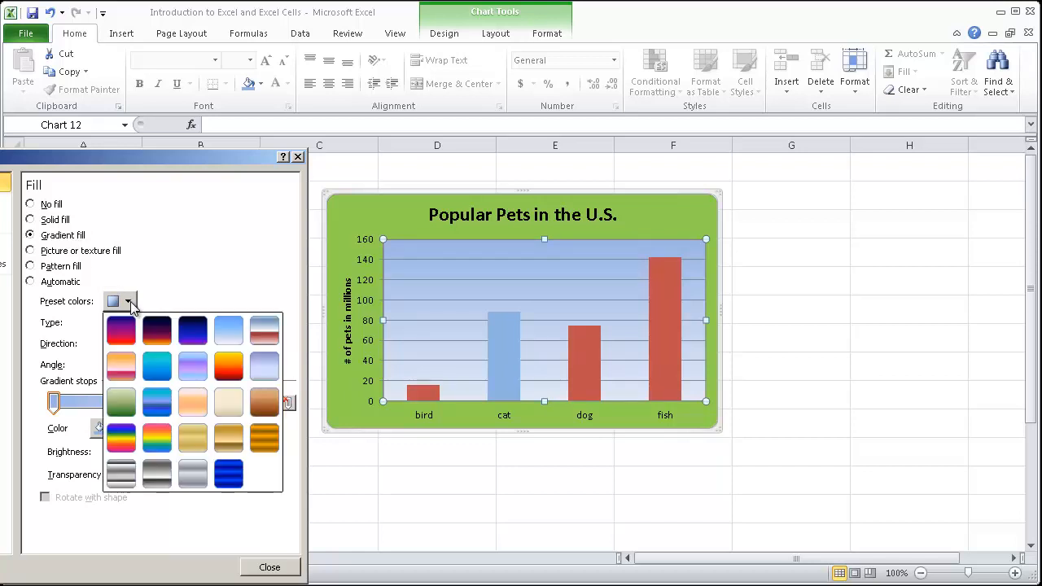
{"action": "left_click", "coordinate": [269, 371]}
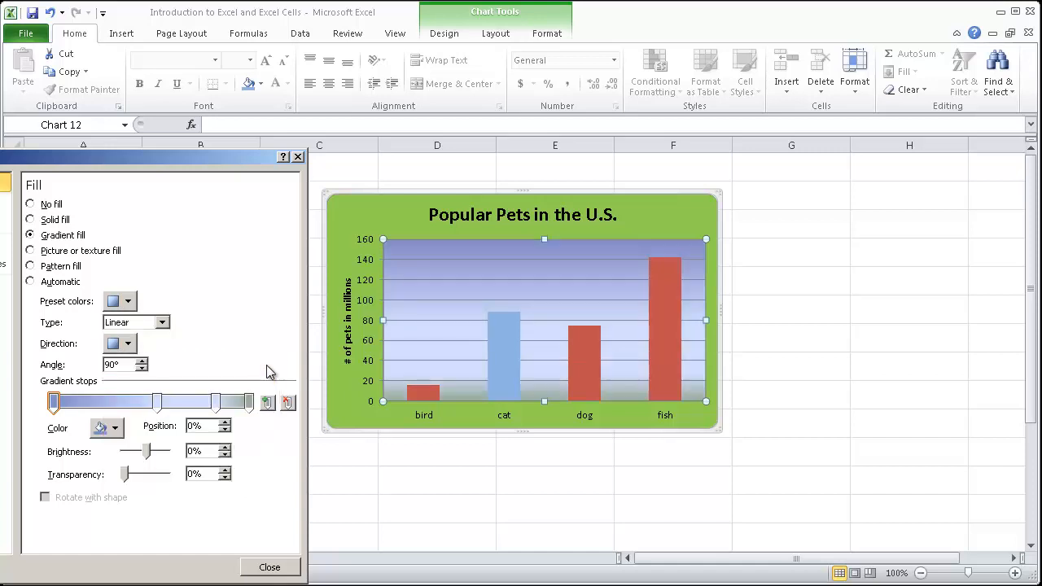
{"action": "left_click", "coordinate": [270, 567]}
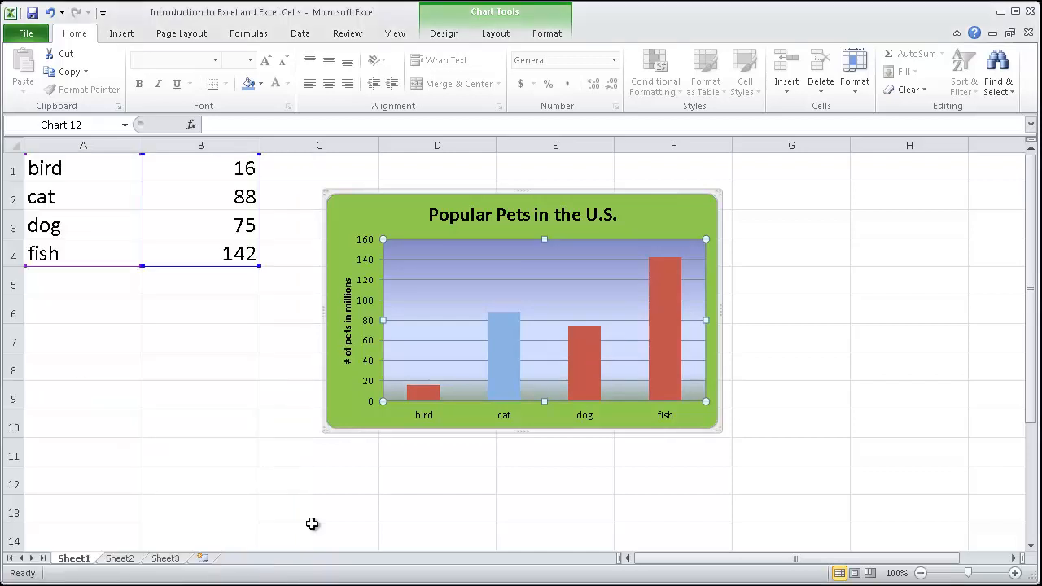
{"action": "left_click", "coordinate": [368, 488]}
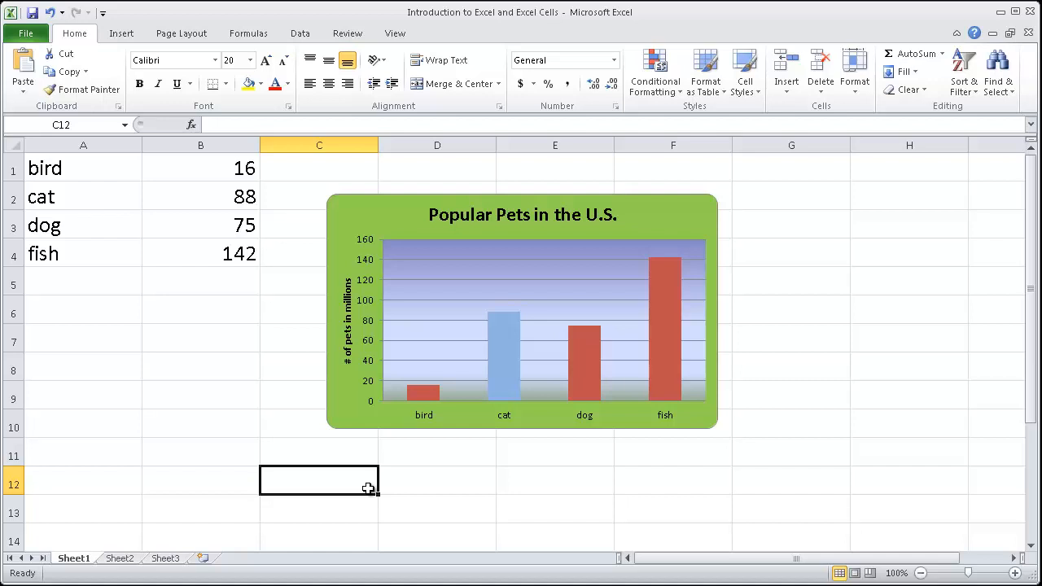
{"action": "left_click", "coordinate": [431, 481]}
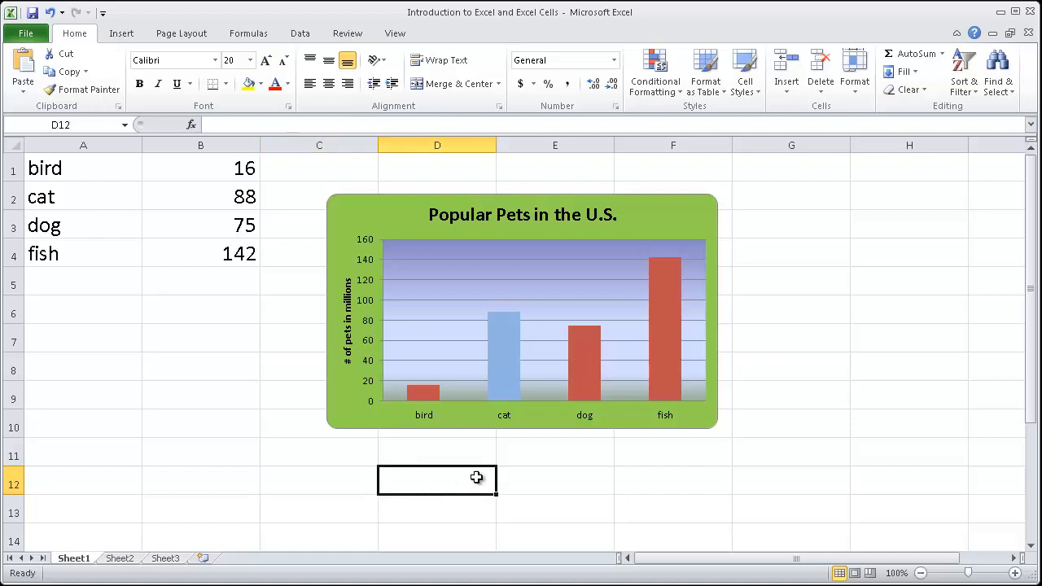